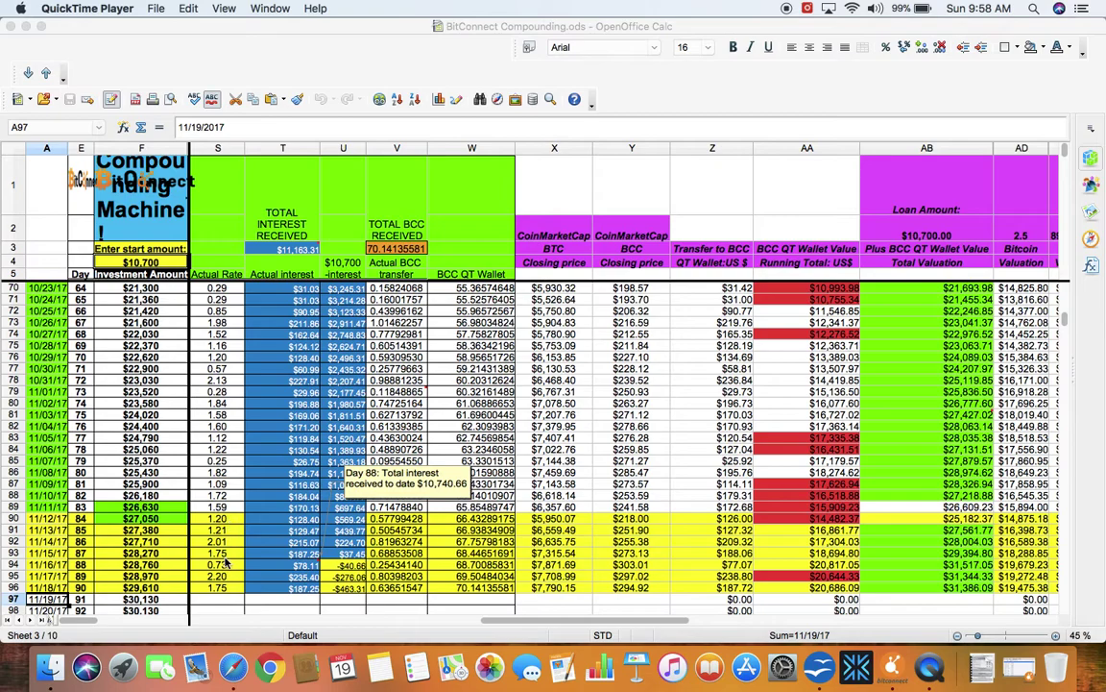
- Expand the BitConnect Total earned breakdown: $11,163.31 lending, $472.60 affiliate, $11,635.91 total
{"action": "left_click", "coordinate": [233, 669]}
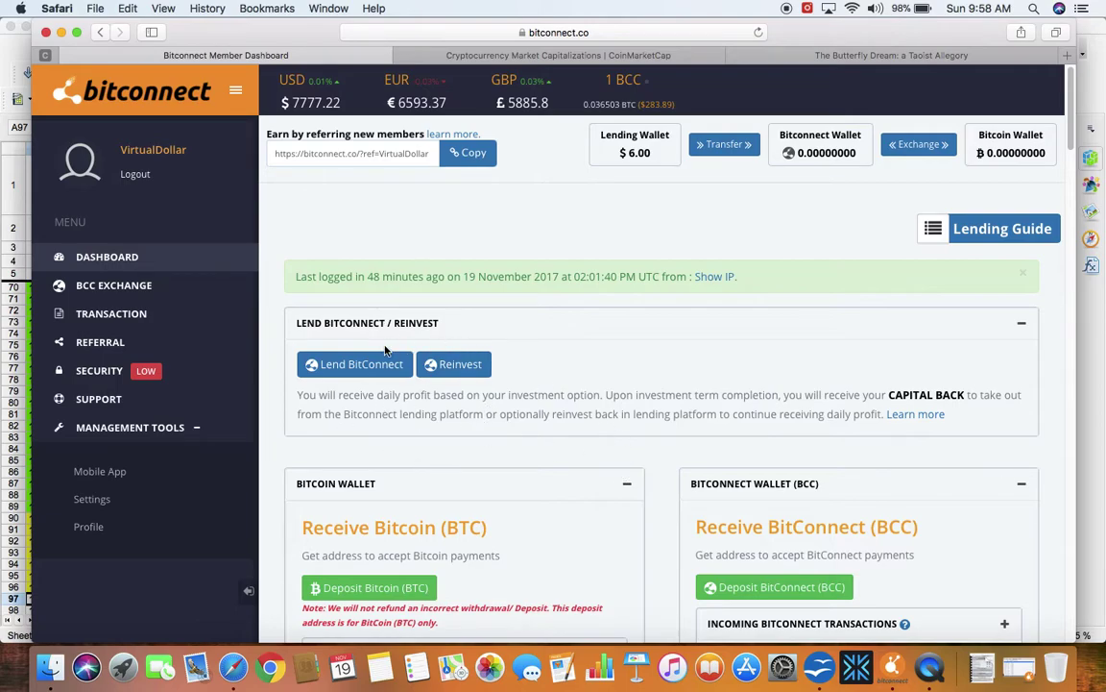
{"action": "left_click_drag", "start_coordinate": [1068, 117], "coordinate": [1068, 234]}
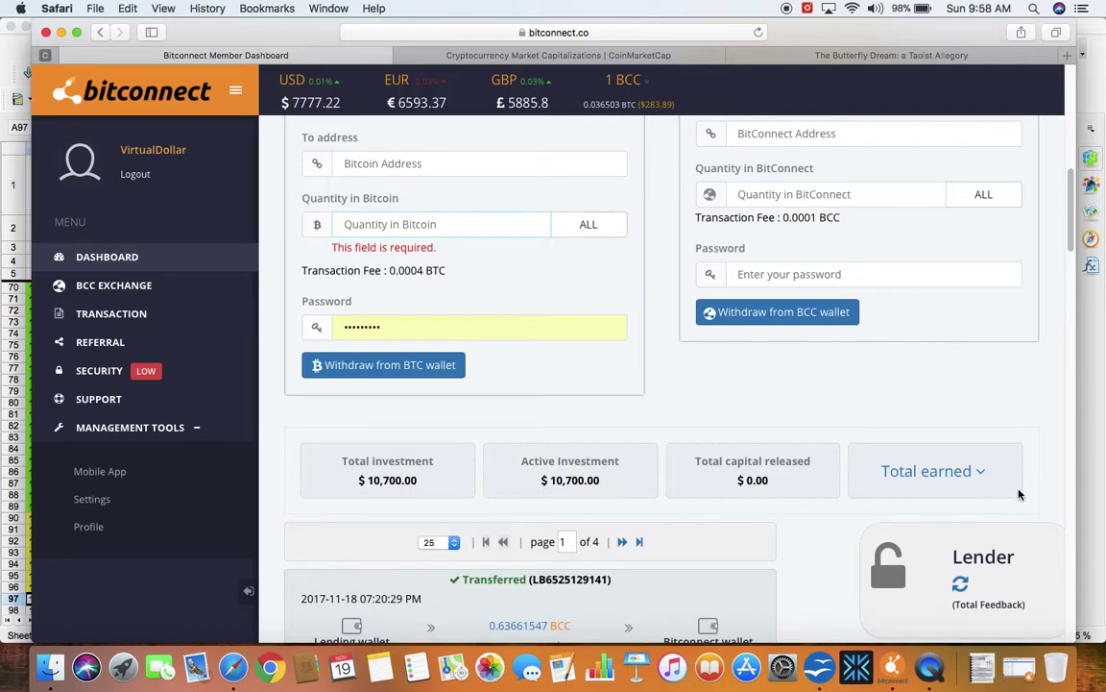
{"action": "left_click", "coordinate": [981, 473]}
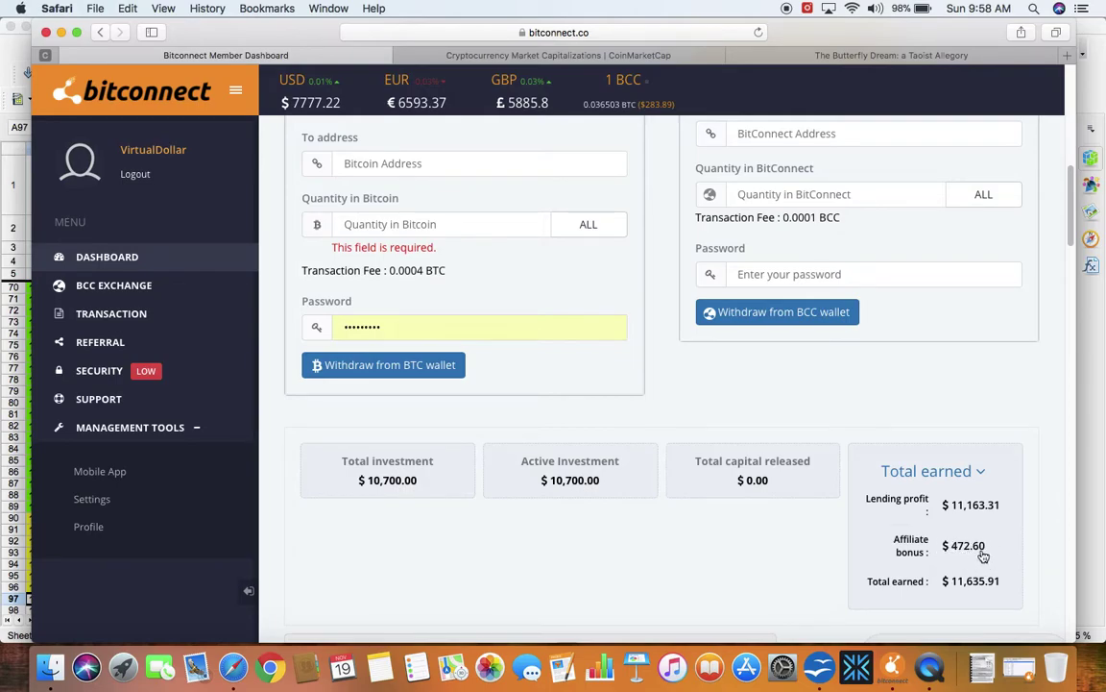
{"action": "left_click", "coordinate": [125, 343]}
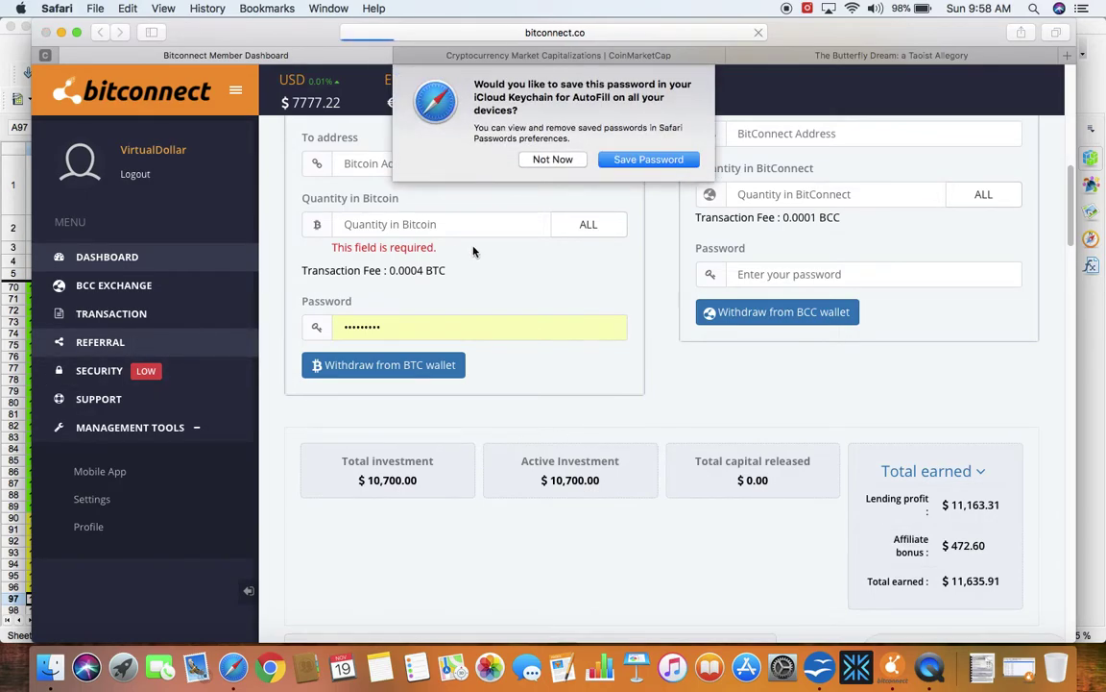
- Skip saving the password, check the account's referral details, and expand My Team to its one referral
{"action": "left_click", "coordinate": [563, 161]}
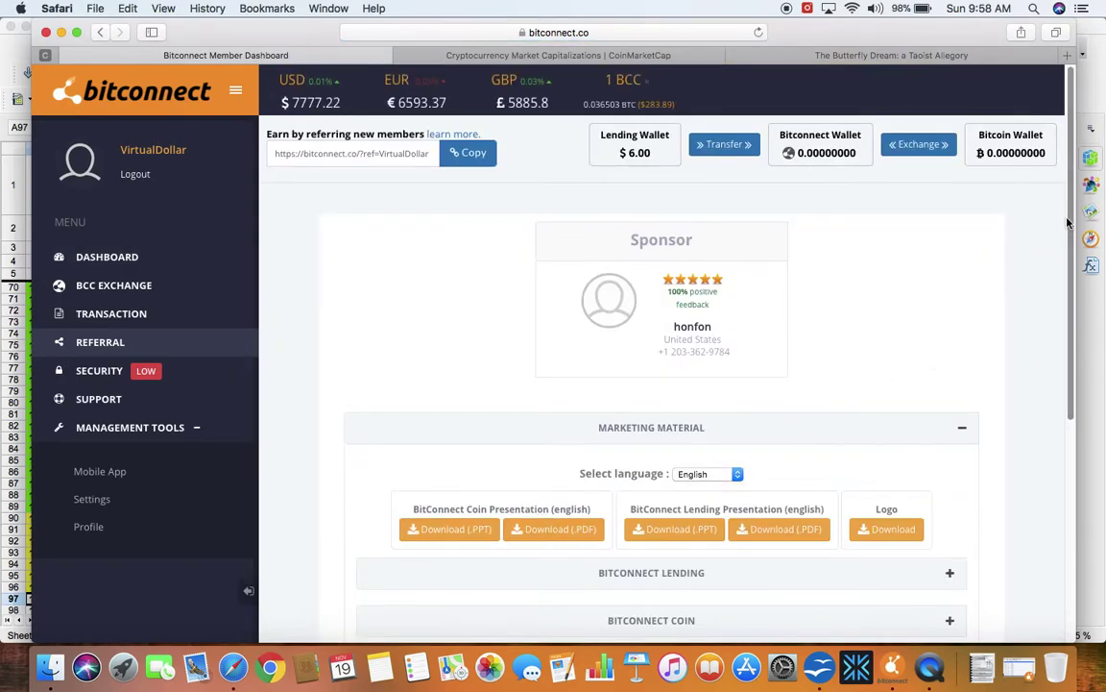
{"action": "scroll", "coordinate": [1057, 468], "scroll_direction": "down", "scroll_amount": 5}
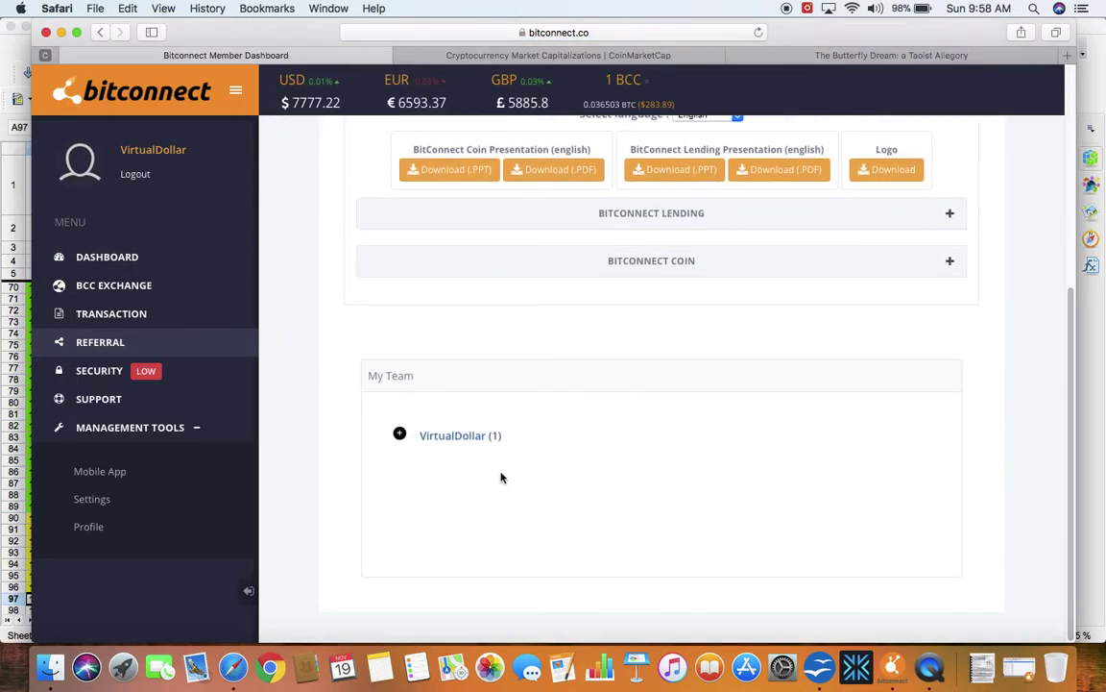
{"action": "left_click", "coordinate": [480, 438]}
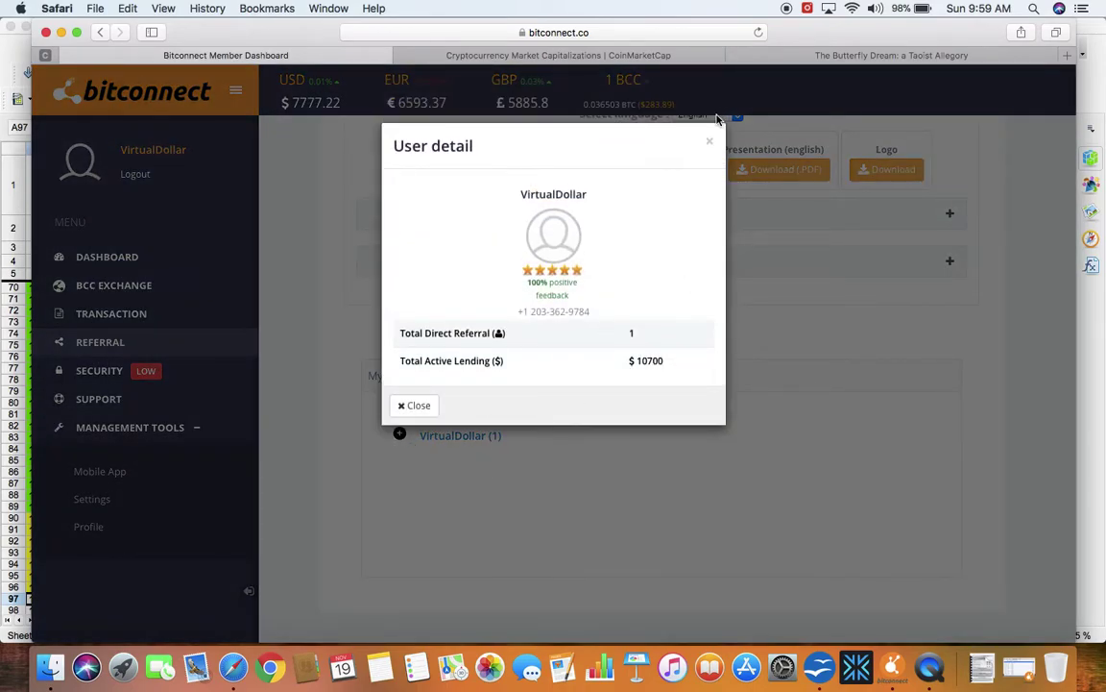
{"action": "left_click", "coordinate": [709, 143]}
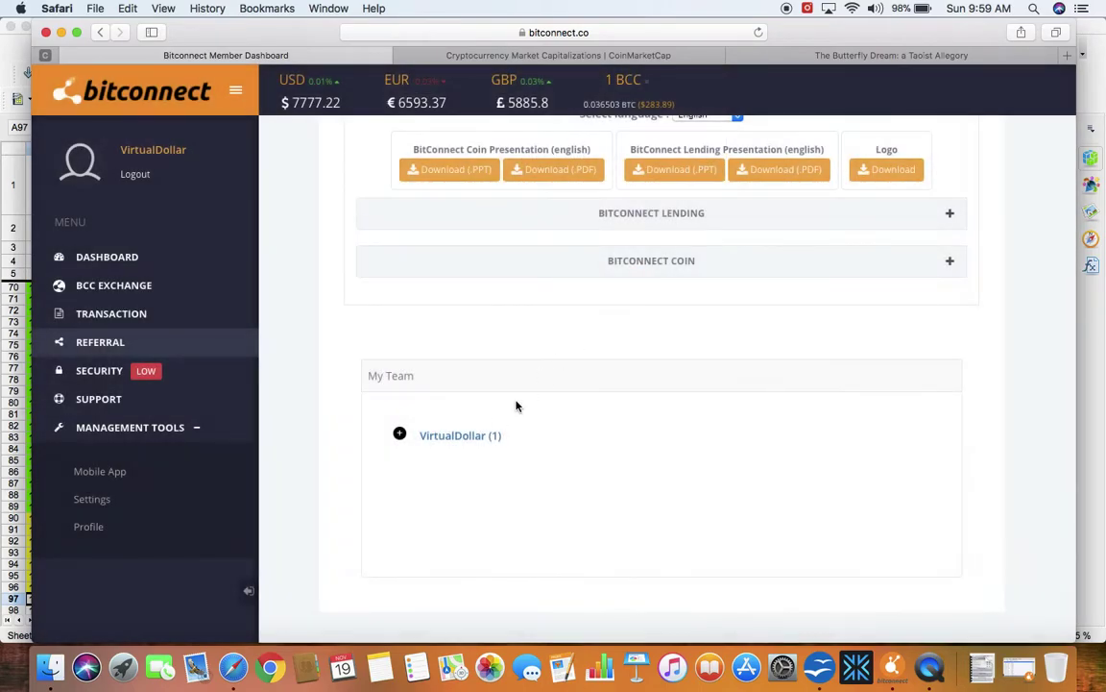
{"action": "left_click", "coordinate": [401, 434]}
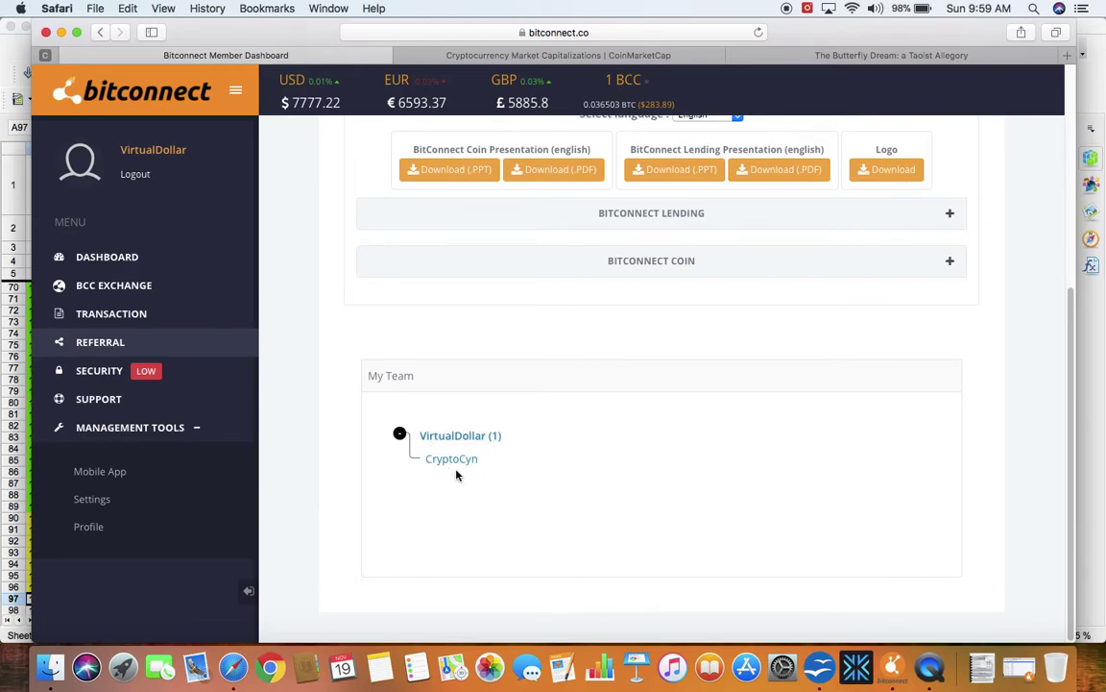
- Browse the lending wallet transactions, with daily lend profits like $187.25 and BitConnect wallet transfers
{"action": "left_click", "coordinate": [139, 317]}
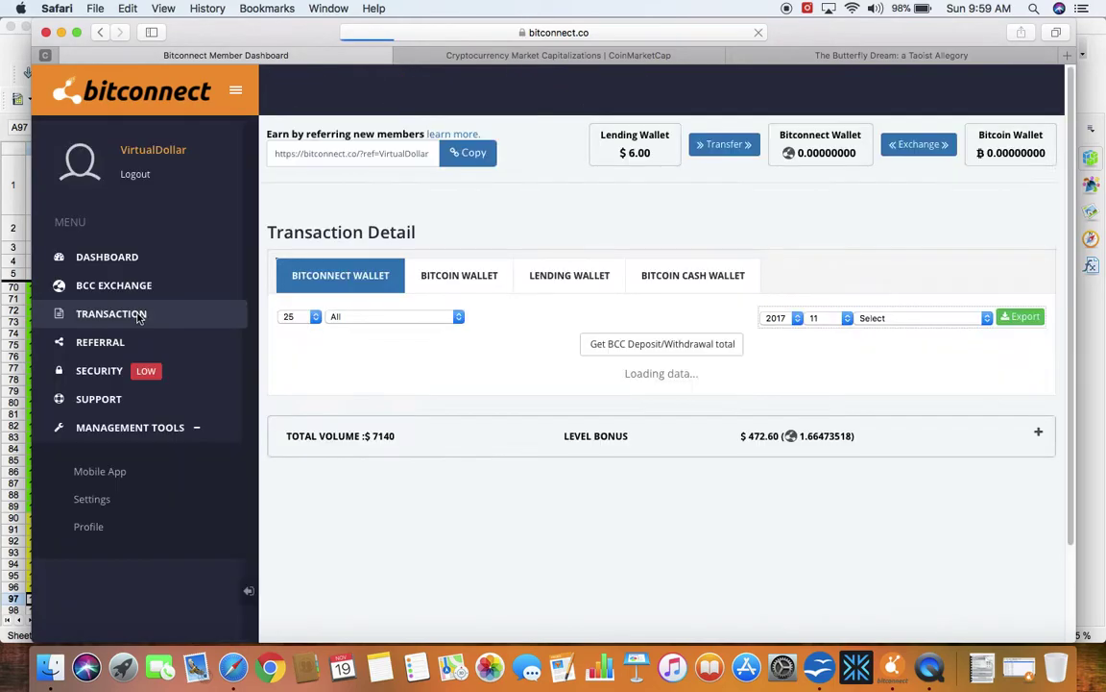
{"action": "left_click", "coordinate": [570, 277]}
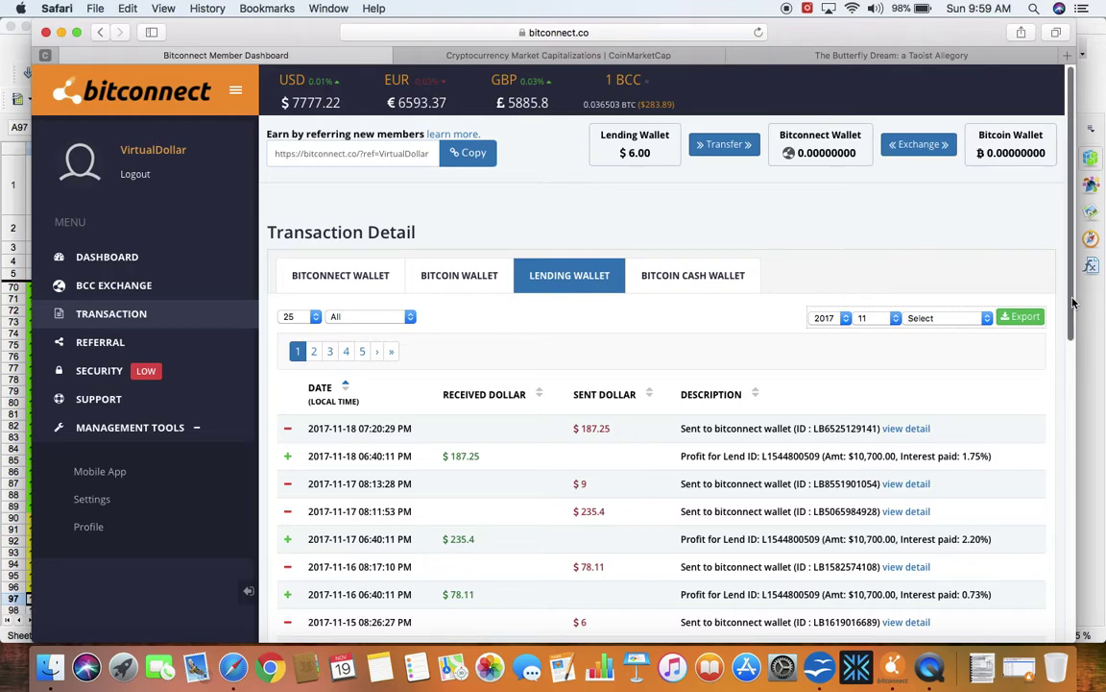
{"action": "left_click_drag", "start_coordinate": [1064, 277], "coordinate": [1077, 469]}
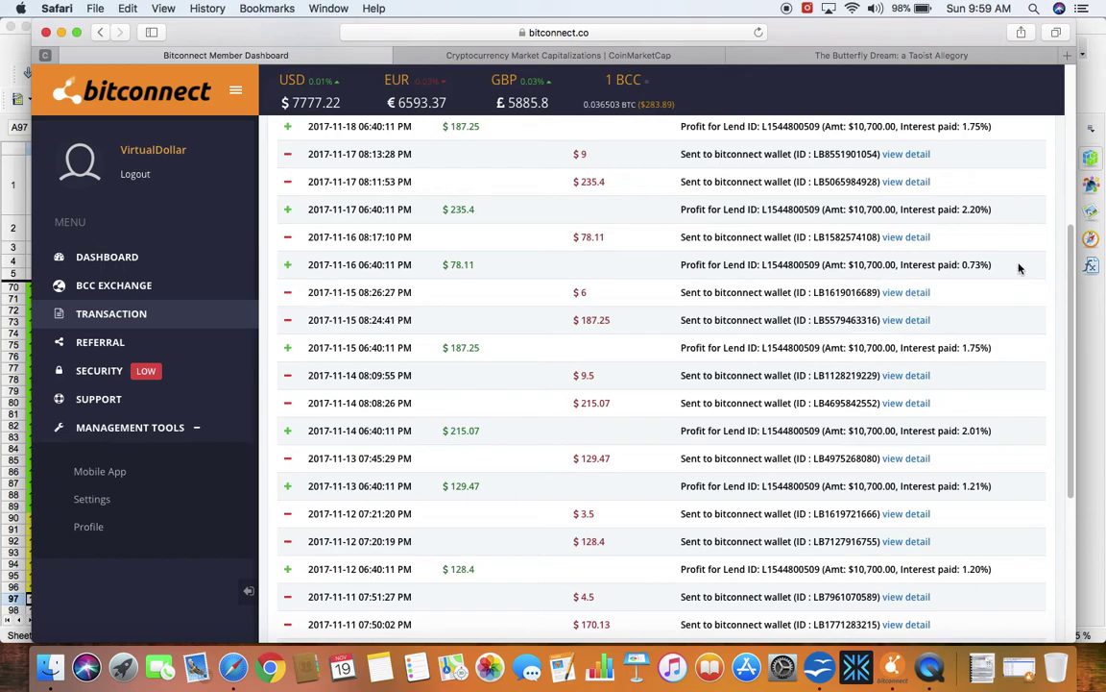
{"action": "left_click_drag", "start_coordinate": [1071, 273], "coordinate": [1056, 238]}
{"action": "scroll", "coordinate": [1056, 239], "scroll_direction": "down", "scroll_amount": 1}
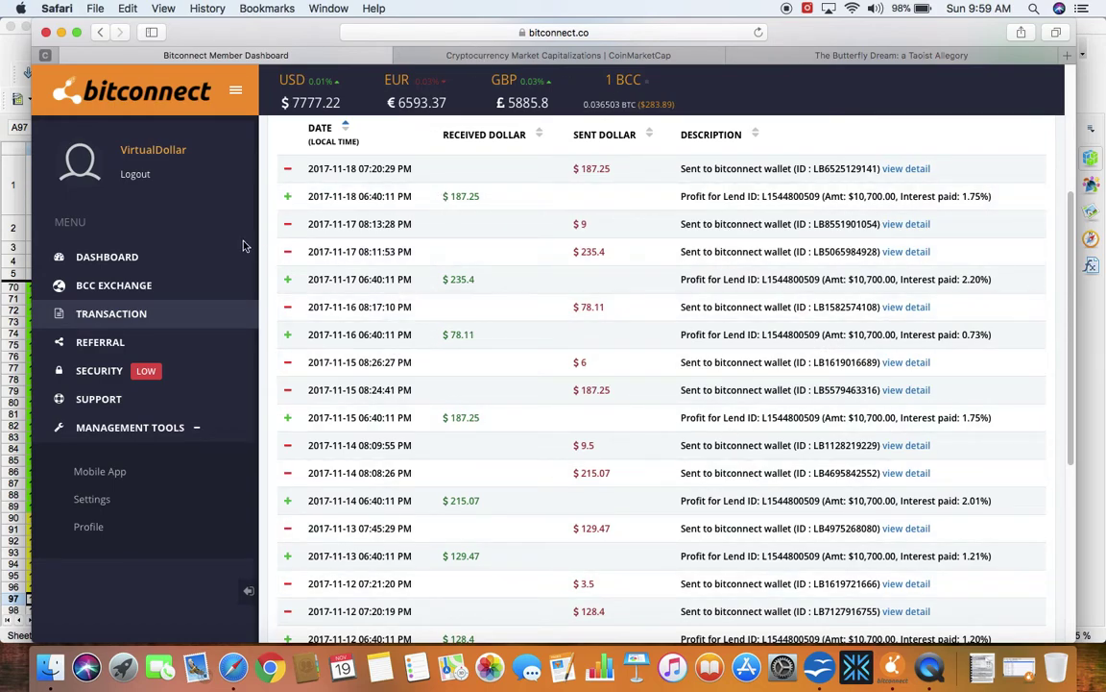
- Minimize the browser to show the Calc sheet's Day 88 note of $10,740.66 interest
{"action": "left_click", "coordinate": [62, 33]}
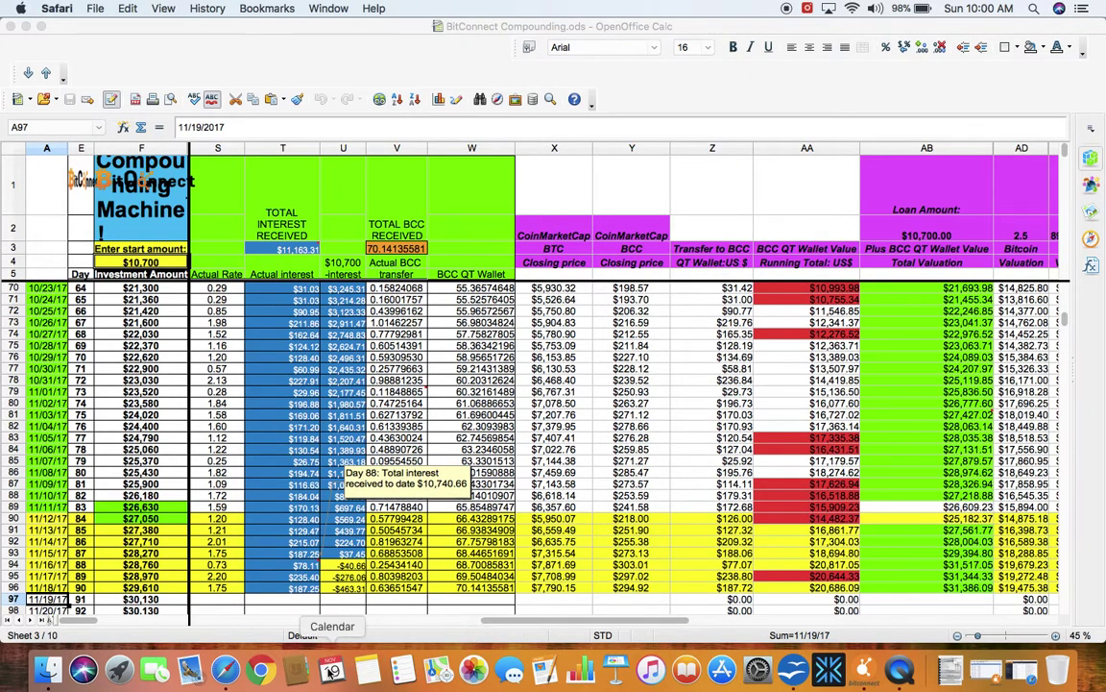
- Return to the CoinMarketCap listings and scroll to BitConnect at rank 21, priced $283.79
{"action": "left_click", "coordinate": [225, 669]}
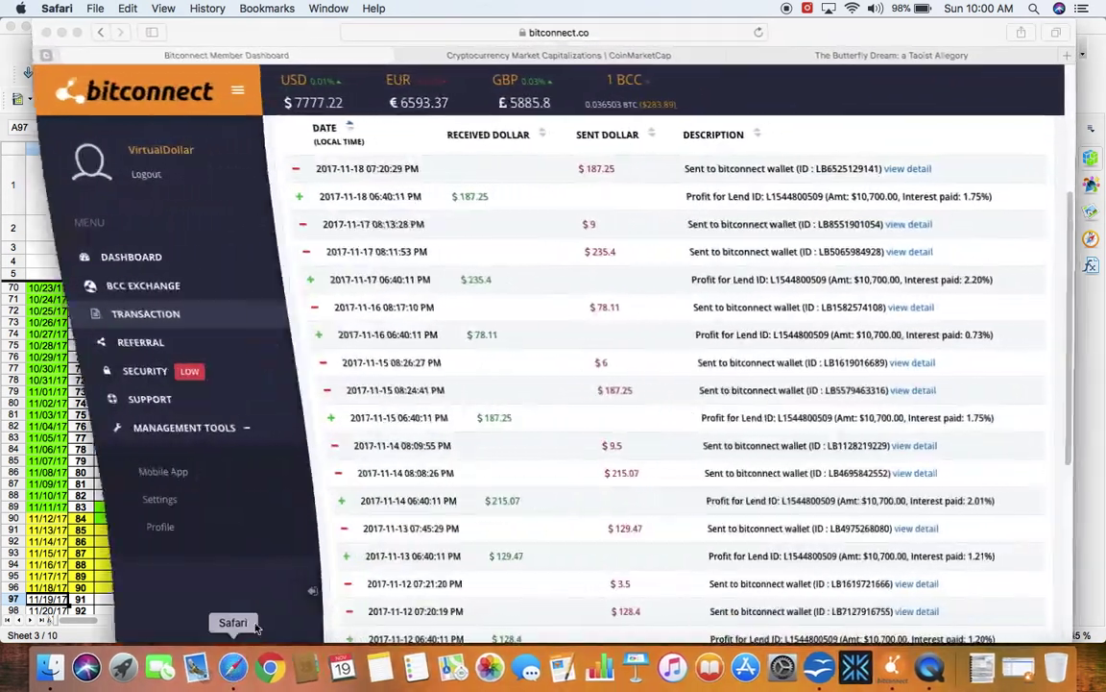
{"action": "left_click", "coordinate": [564, 55]}
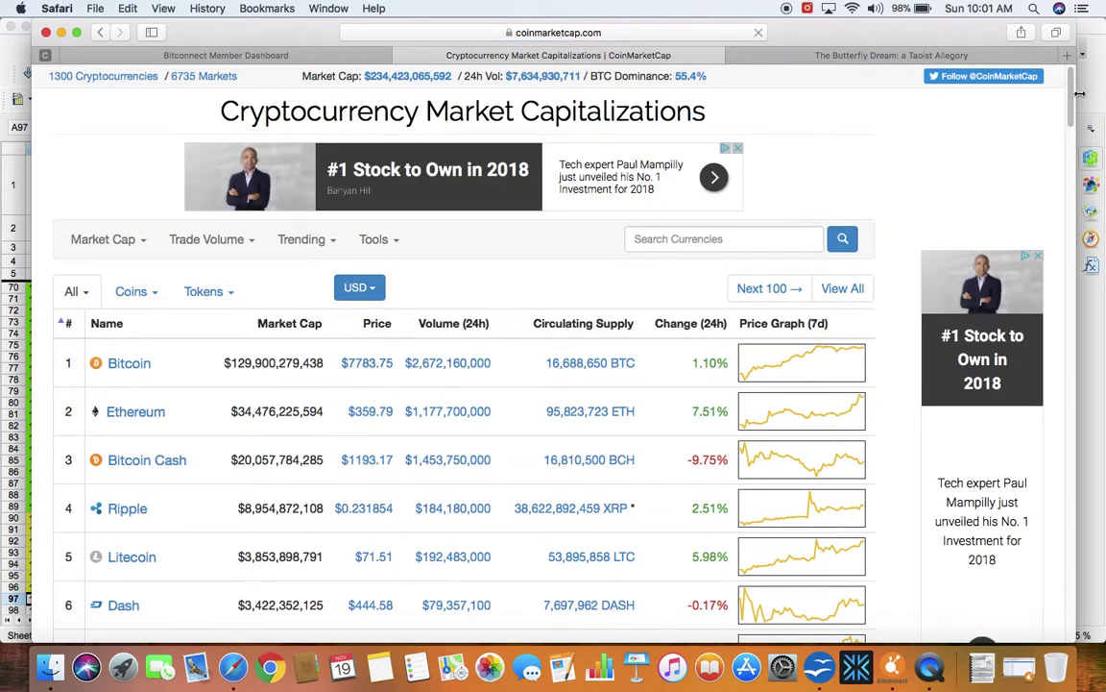
{"action": "left_click_drag", "start_coordinate": [1074, 119], "coordinate": [1078, 173]}
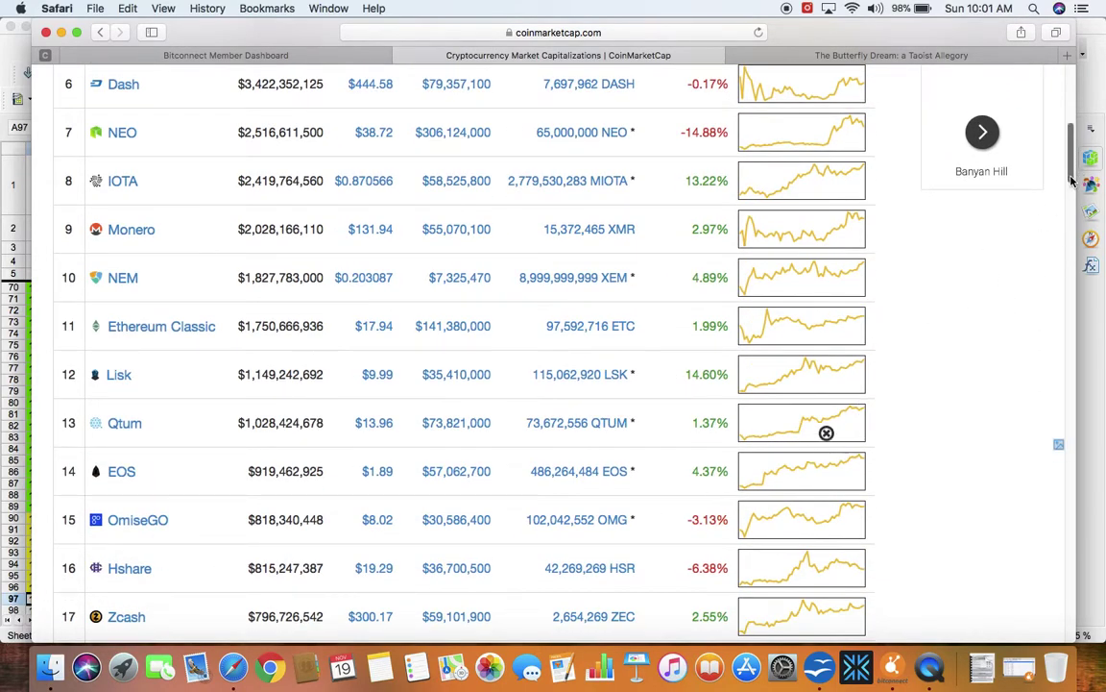
{"action": "left_click_drag", "start_coordinate": [1076, 183], "coordinate": [1075, 216]}
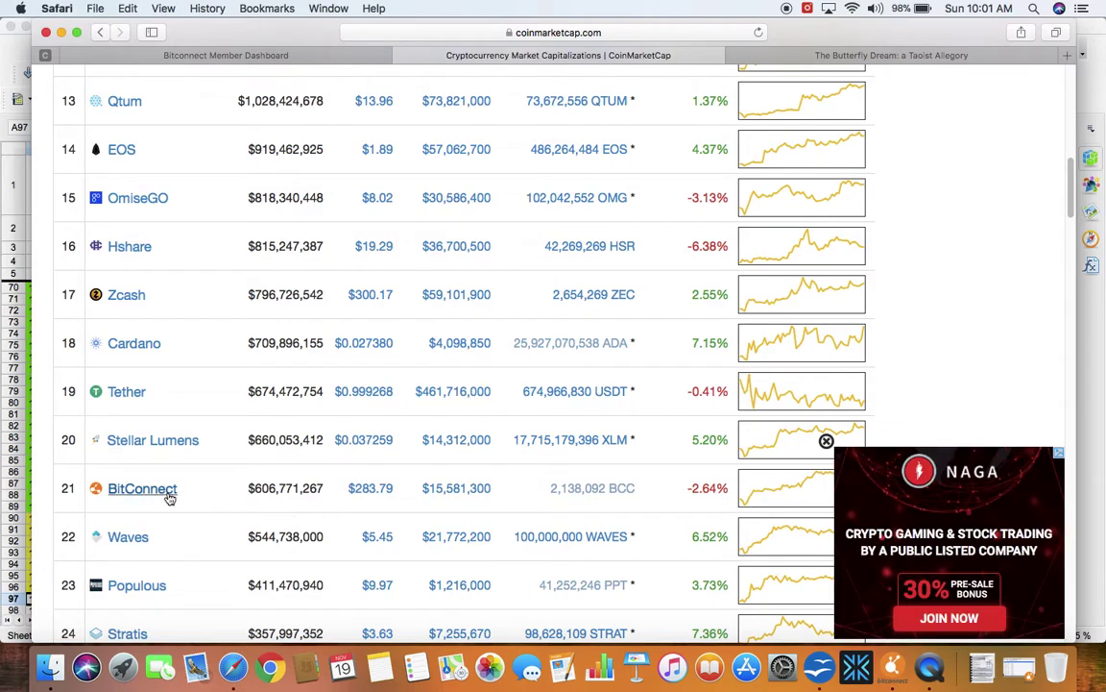
- Open BitConnect's Historical Data for Oct 20 – Nov 19, 2017, showing the Nov 18 close of 294.92
{"action": "left_click", "coordinate": [143, 489]}
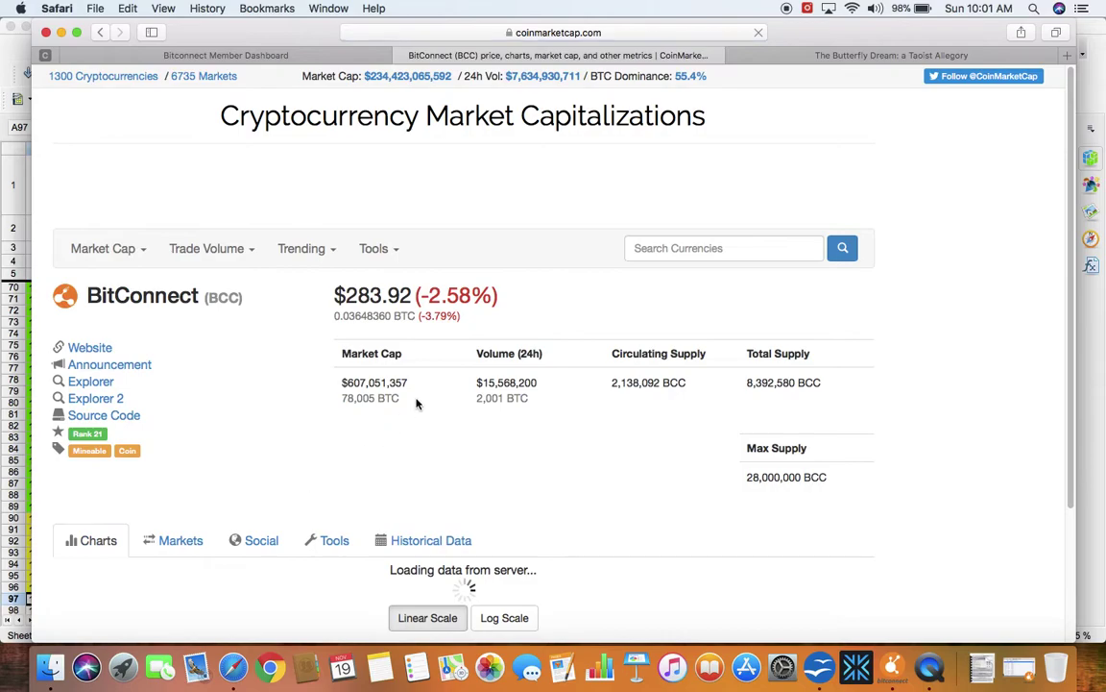
{"action": "left_click", "coordinate": [452, 543]}
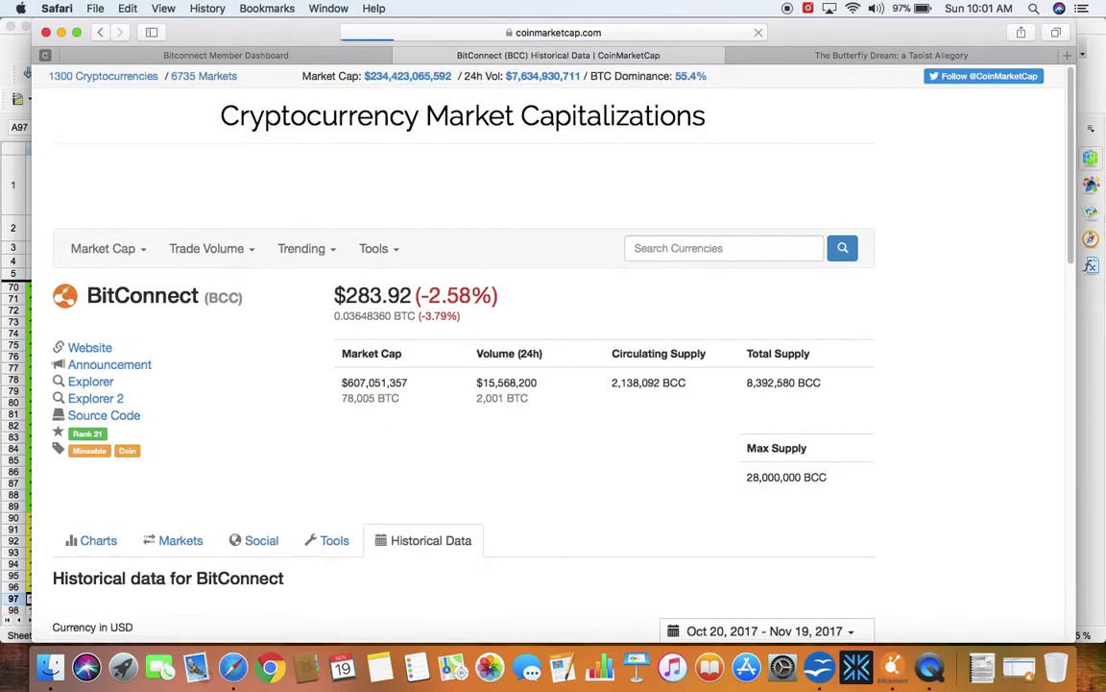
{"action": "scroll", "coordinate": [1071, 220], "scroll_direction": "down", "scroll_amount": 5}
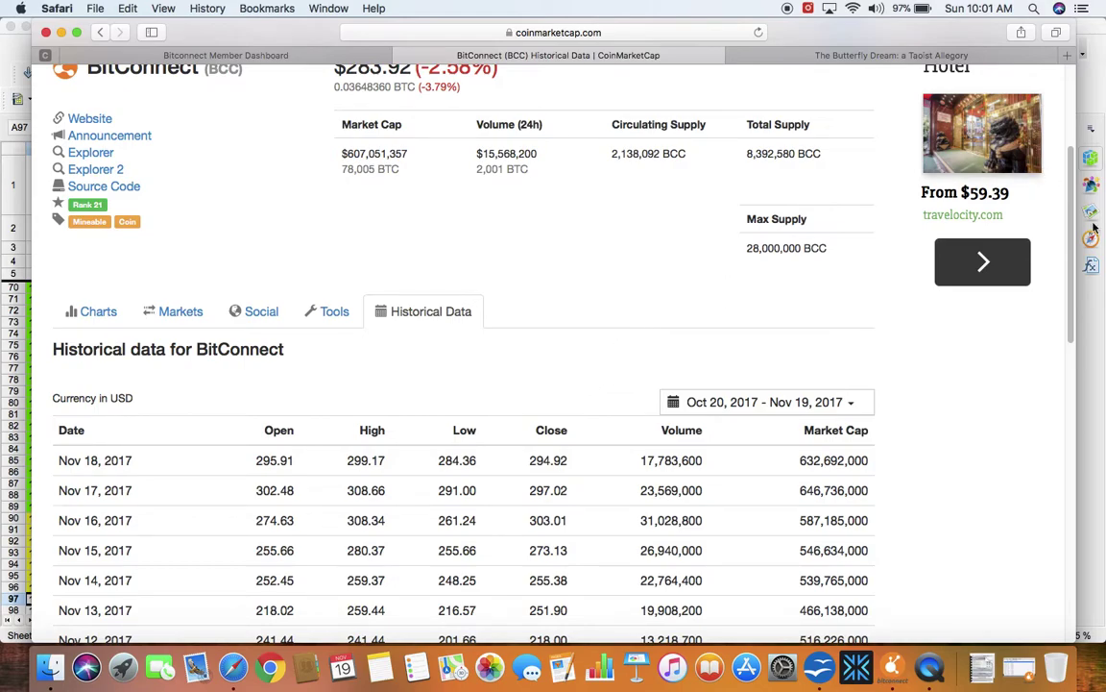
- Back in Calc, inspect the Bitcoin and BCC valuation formulas in AD97 and AF97
{"action": "left_click", "coordinate": [1095, 315]}
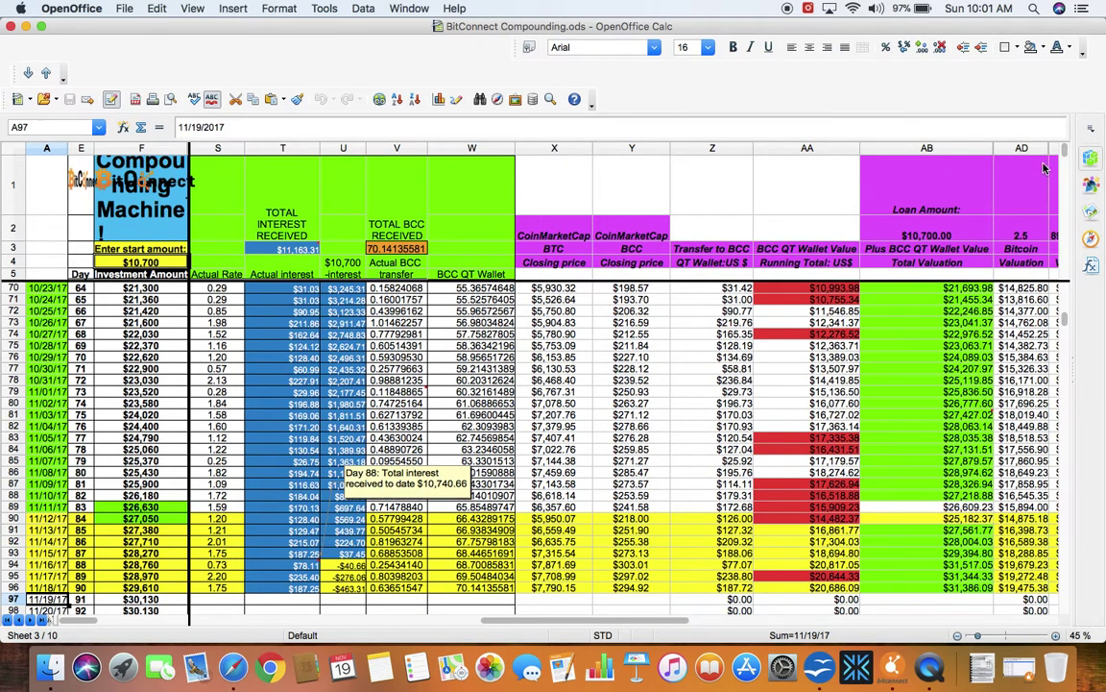
{"action": "left_click", "coordinate": [1022, 599]}
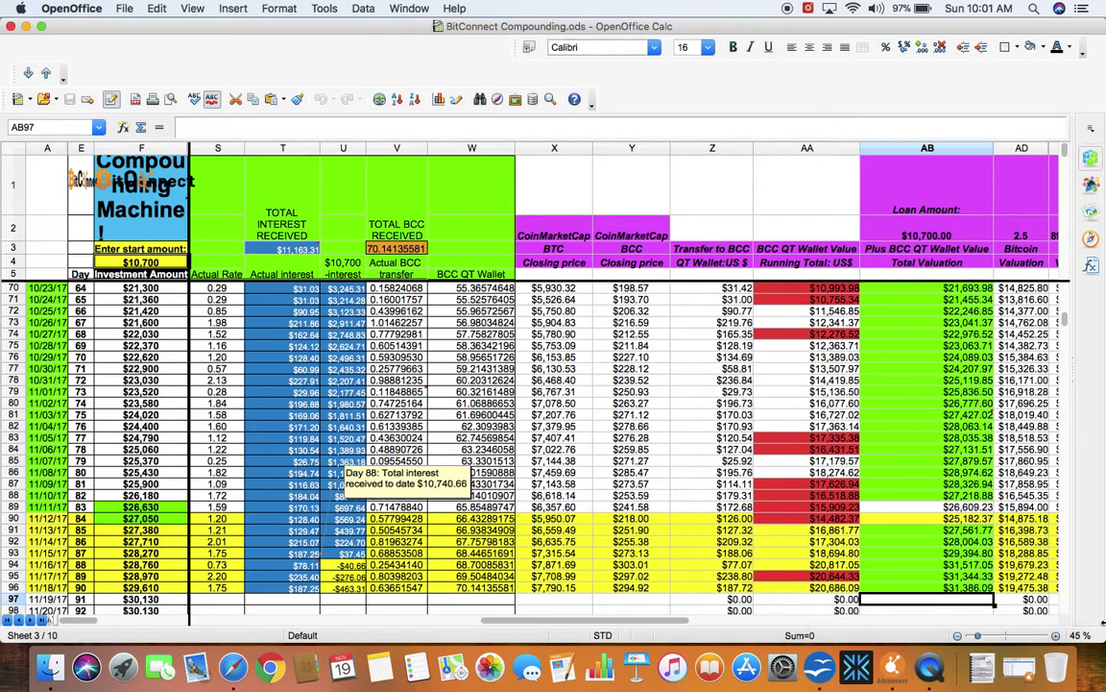
{"action": "key", "text": "Right"}
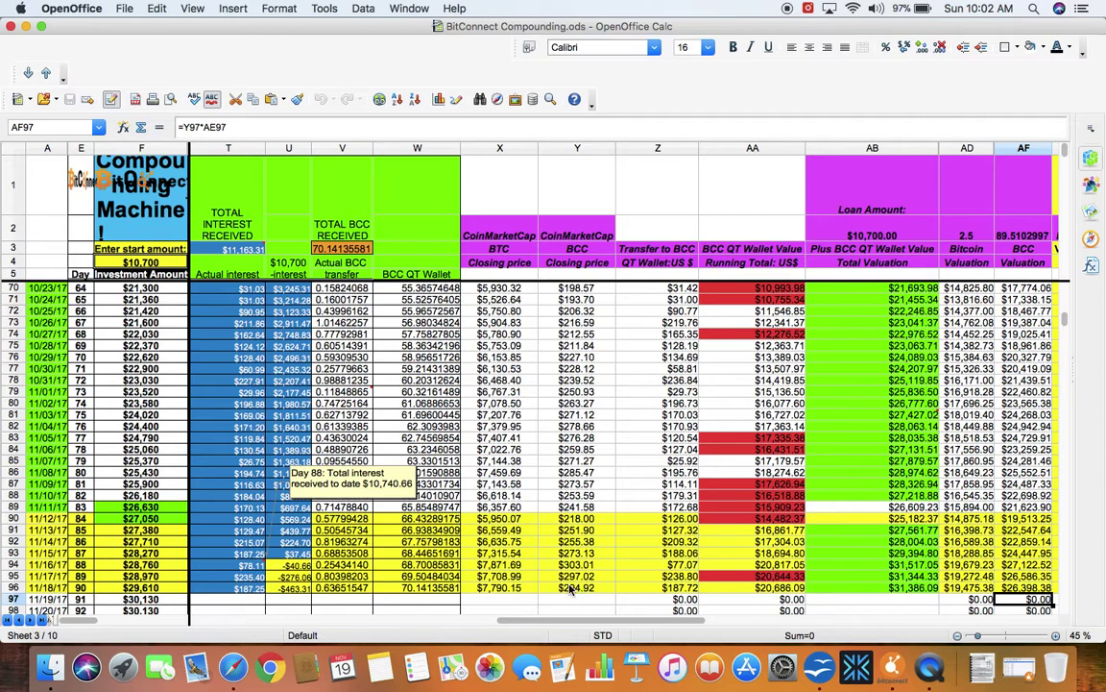
- Check the AB96 total valuation and confirm AA96's $20,686.09 wallet running total
{"action": "left_click", "coordinate": [906, 587]}
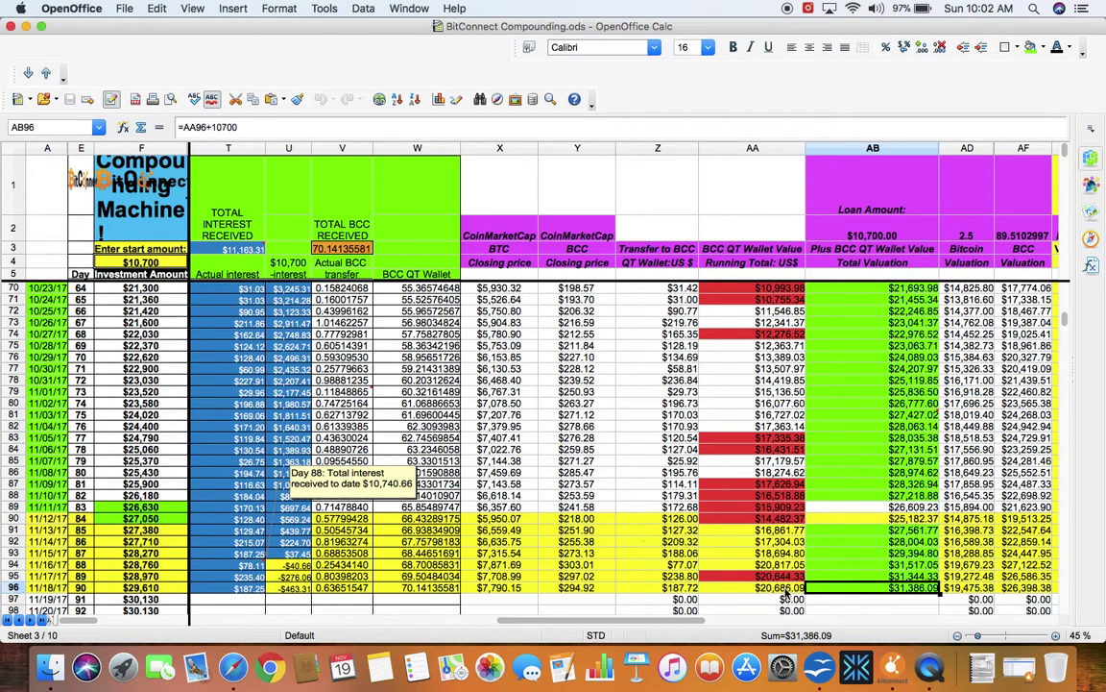
{"action": "key", "text": "Left"}
{"action": "left_click", "coordinate": [335, 126]}
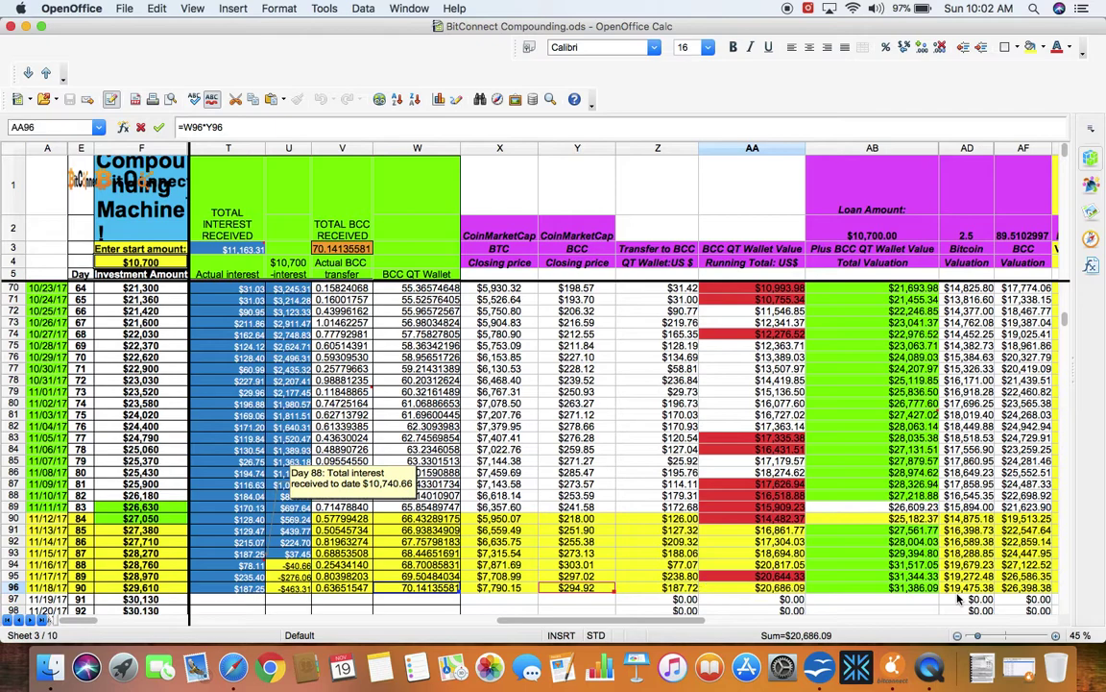
{"action": "key", "text": "Return"}
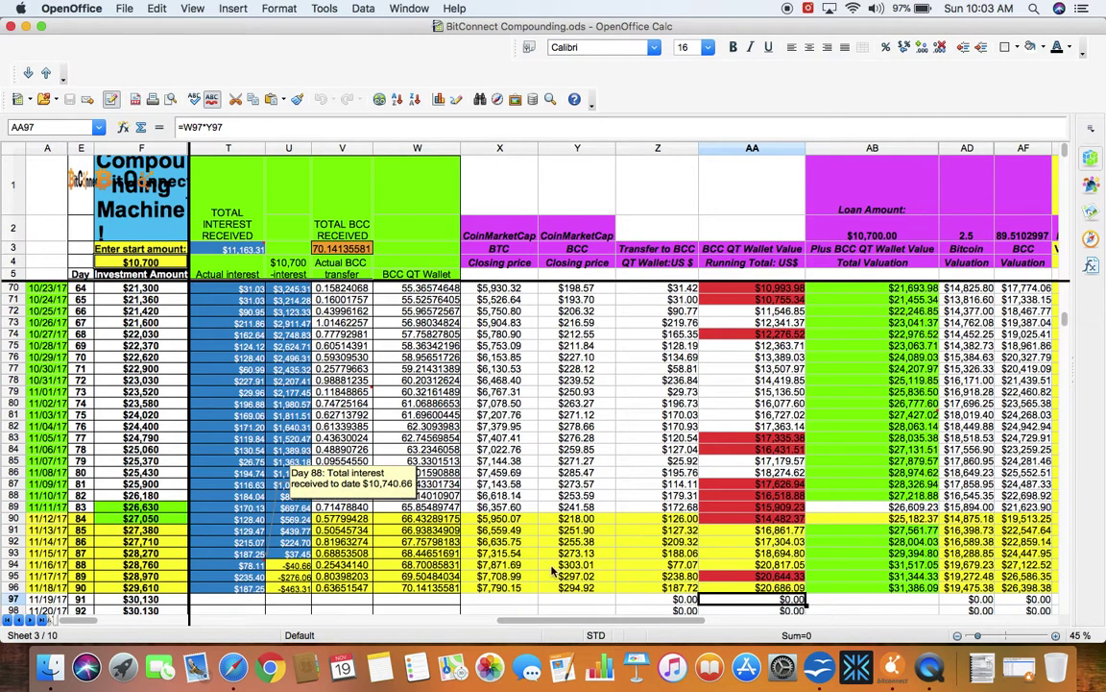
- Move along row 97 from T97 to AH97 to show the BCC Mining account's 6.05727605 total
{"action": "left_click", "coordinate": [259, 600]}
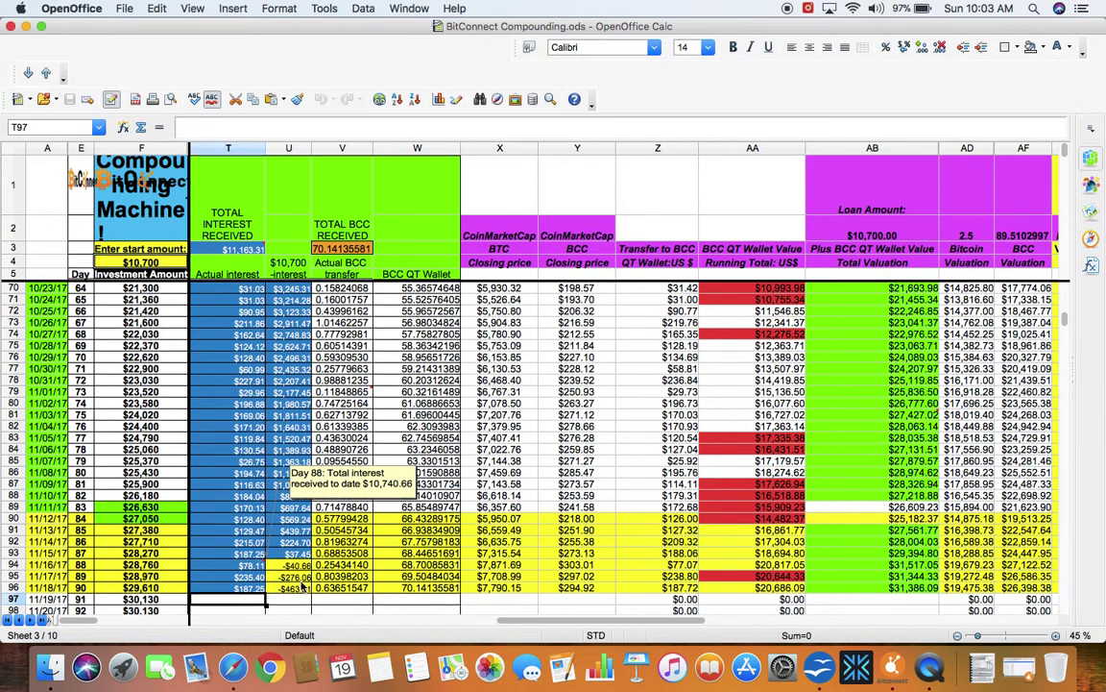
{"action": "key", "text": "Right"}
{"action": "key", "text": "Right"}
{"action": "key", "text": "Right"}
{"action": "key", "text": "Right"}
{"action": "key", "text": "Right"}
{"action": "key", "text": "Right"}
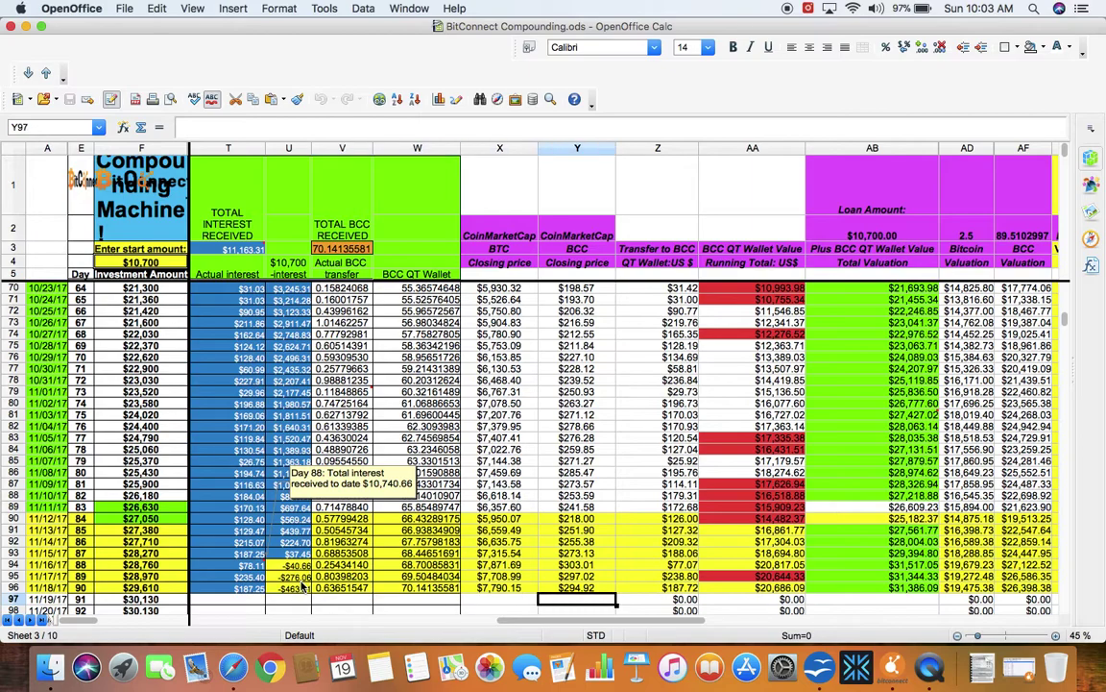
{"action": "key", "text": "Right"}
{"action": "key", "text": "Right"}
{"action": "key", "text": "Right"}
{"action": "key", "text": "Right"}
{"action": "key", "text": "Right"}
{"action": "key", "text": "Right"}
{"action": "key", "text": "Right"}
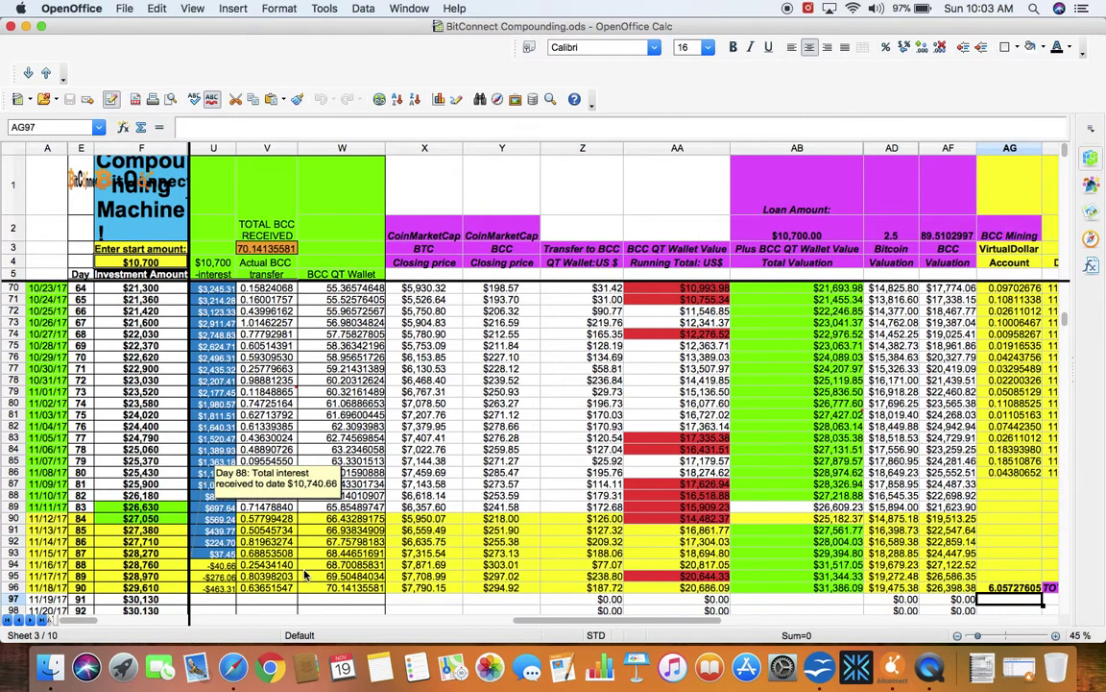
{"action": "key", "text": "Right"}
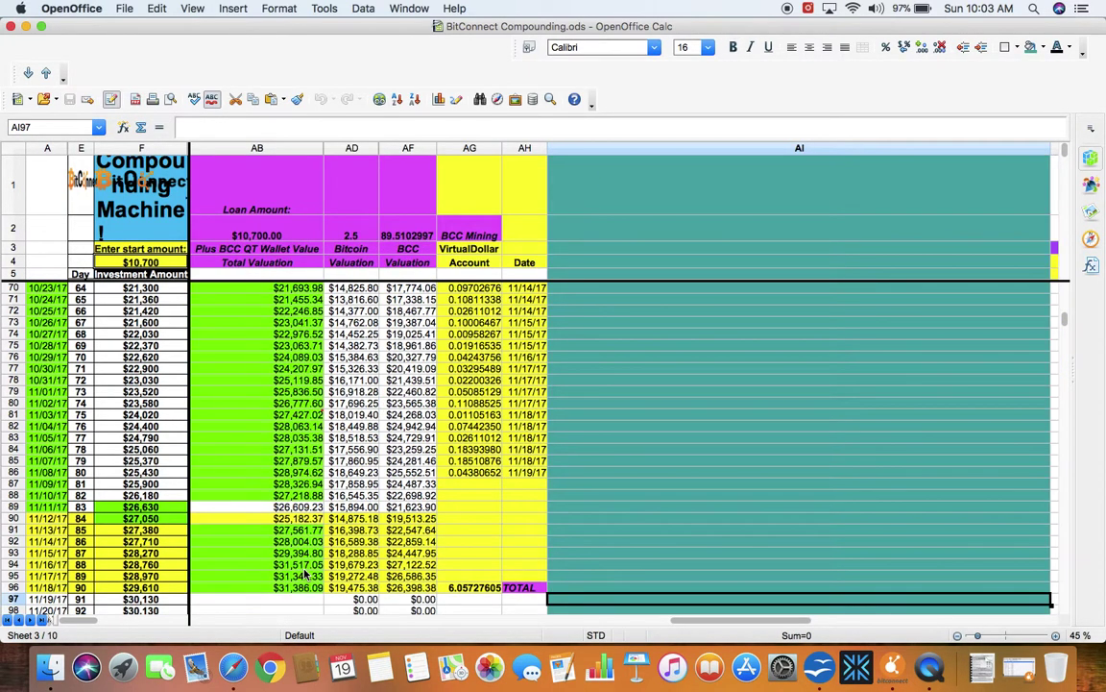
{"action": "key", "text": "Left"}
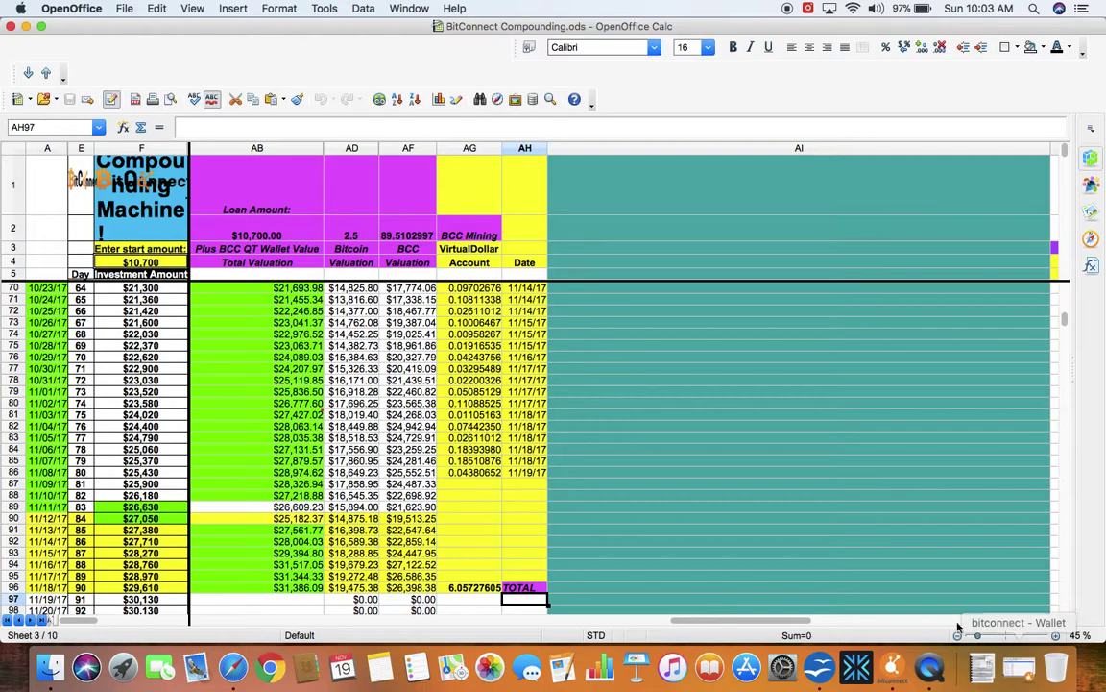
- Filter the bitconnect-Qt wallet's transactions to Received with
{"action": "left_click", "coordinate": [1023, 676]}
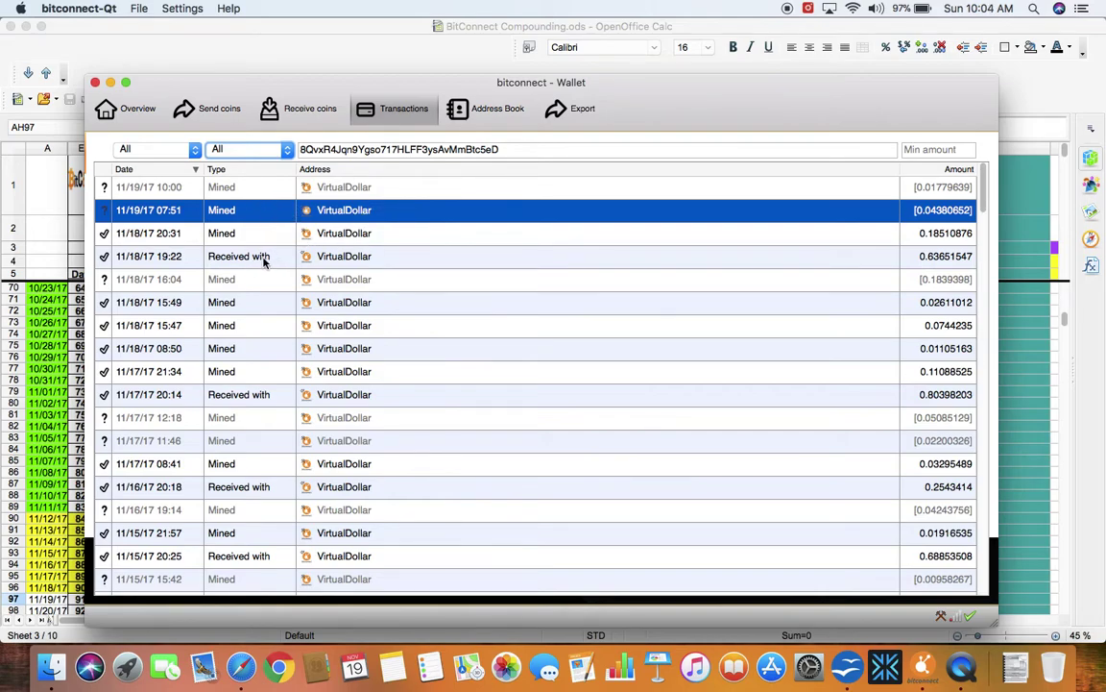
{"action": "left_click", "coordinate": [288, 153]}
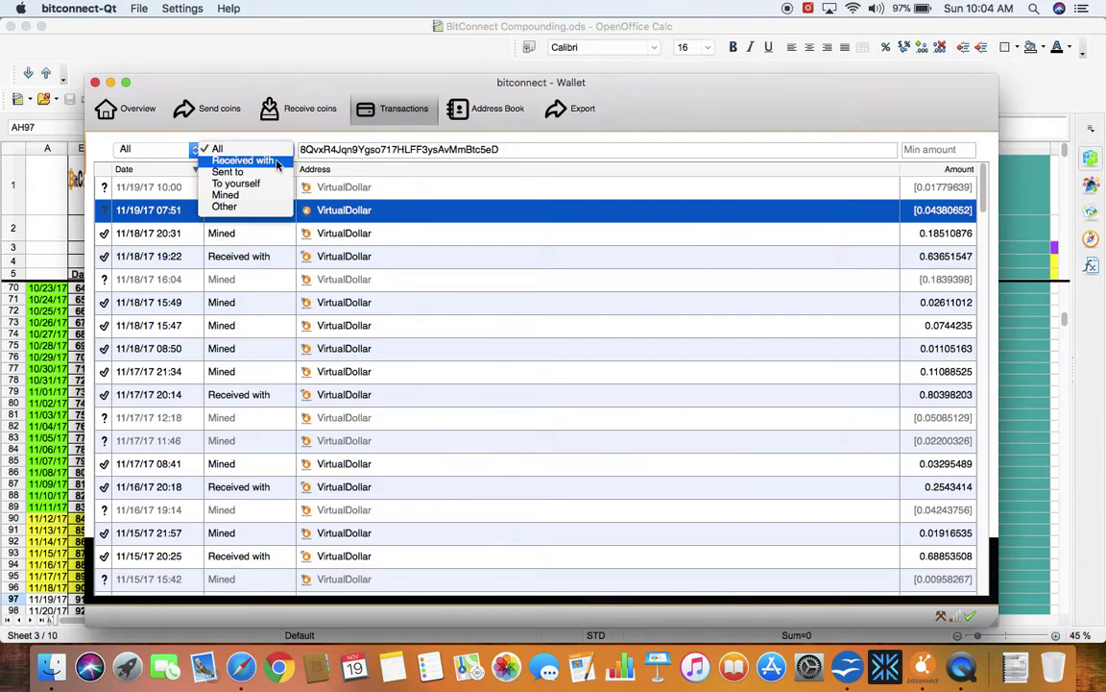
{"action": "left_click", "coordinate": [277, 161]}
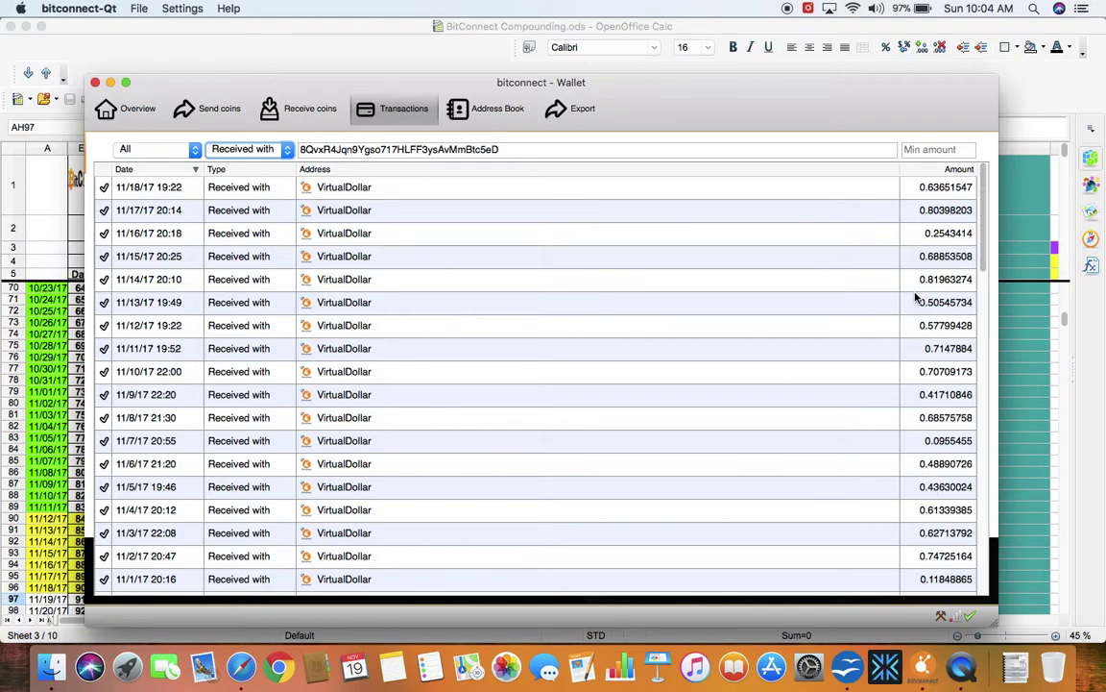
- Switch the wallet filter to Mined transactions, then minimize the wallet
{"action": "mouse_move", "coordinate": [904, 510]}
{"action": "left_click", "coordinate": [260, 146]}
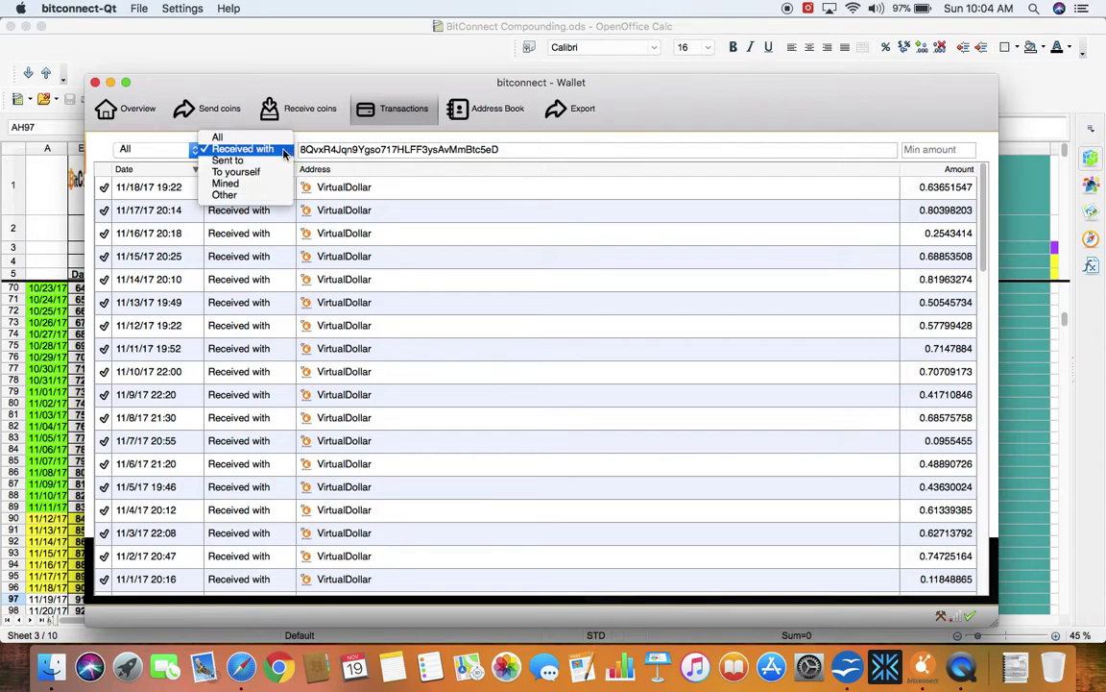
{"action": "left_click", "coordinate": [260, 184]}
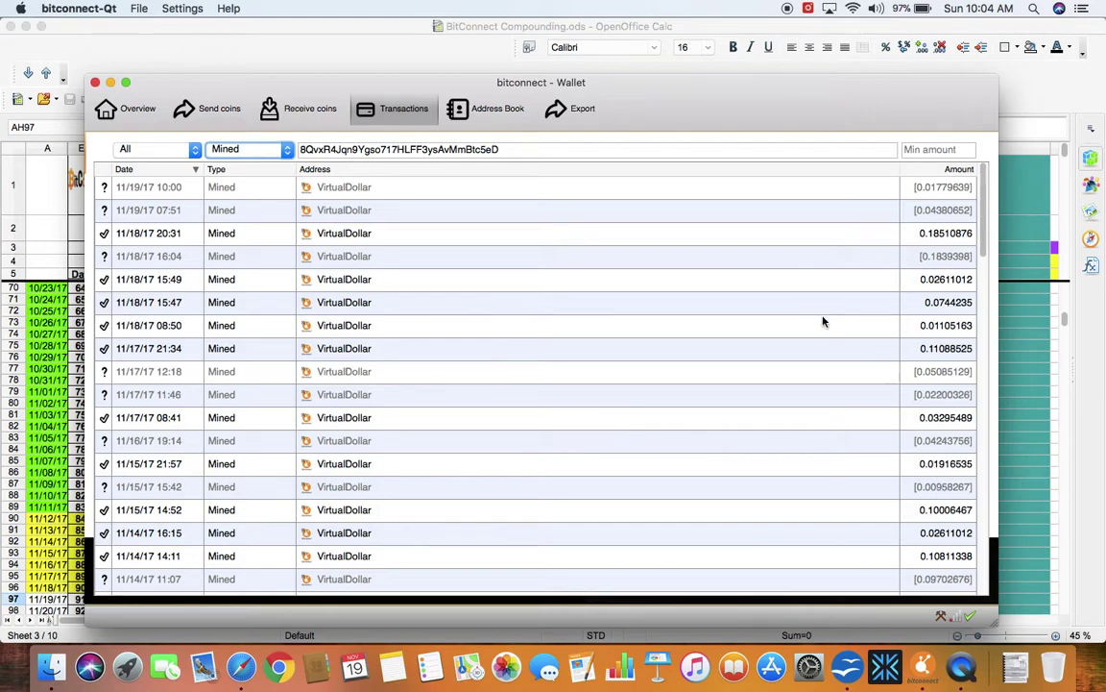
{"action": "left_click", "coordinate": [110, 83]}
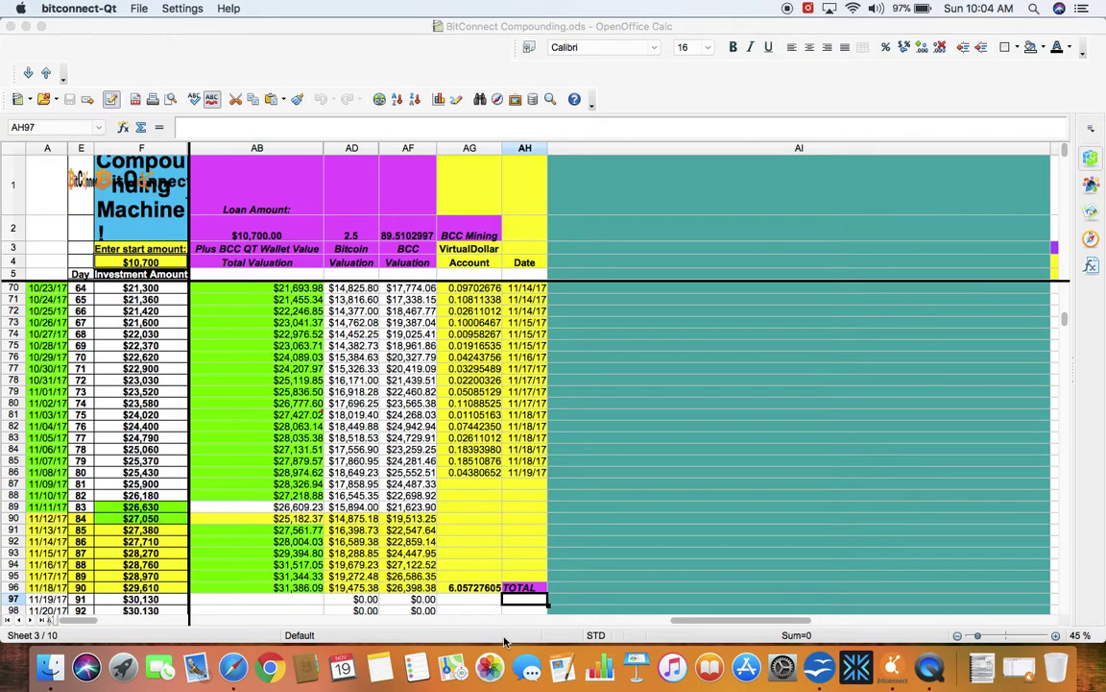
- Back in Calc, step from AH97 to T97 to show $11,163.51 interest and 70.14135581 BCC received
{"action": "left_click", "coordinate": [449, 557]}
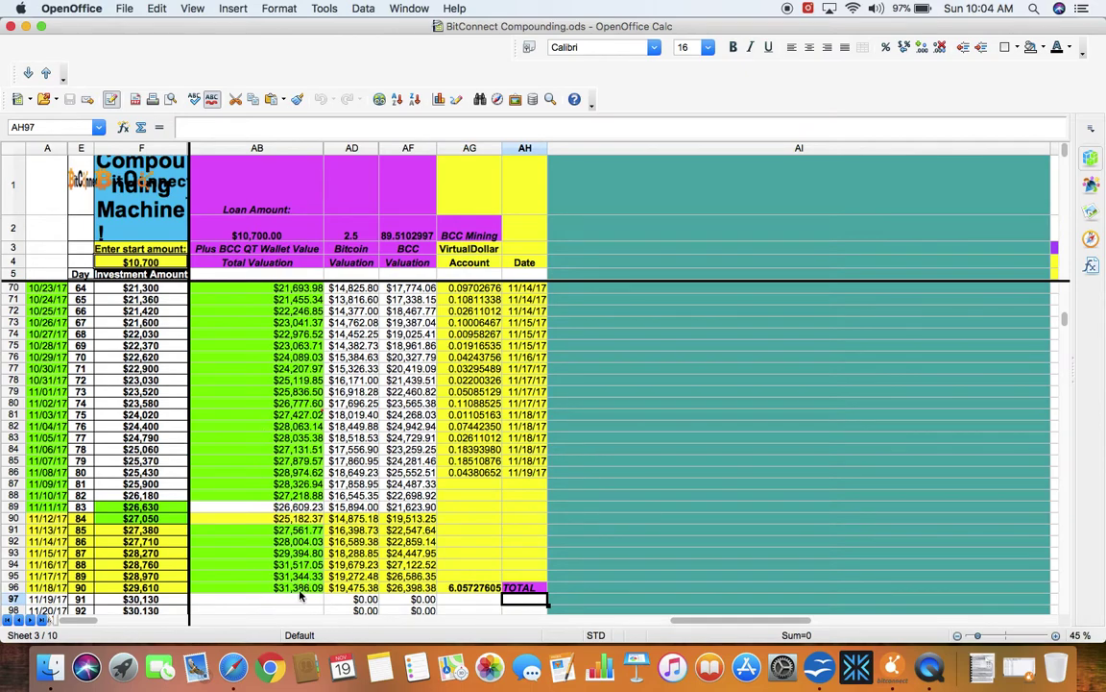
{"action": "key", "text": "Left"}
{"action": "key", "text": "Left"}
{"action": "key", "text": "Left"}
{"action": "key", "text": "Left"}
{"action": "key", "text": "Left"}
{"action": "key", "text": "Left"}
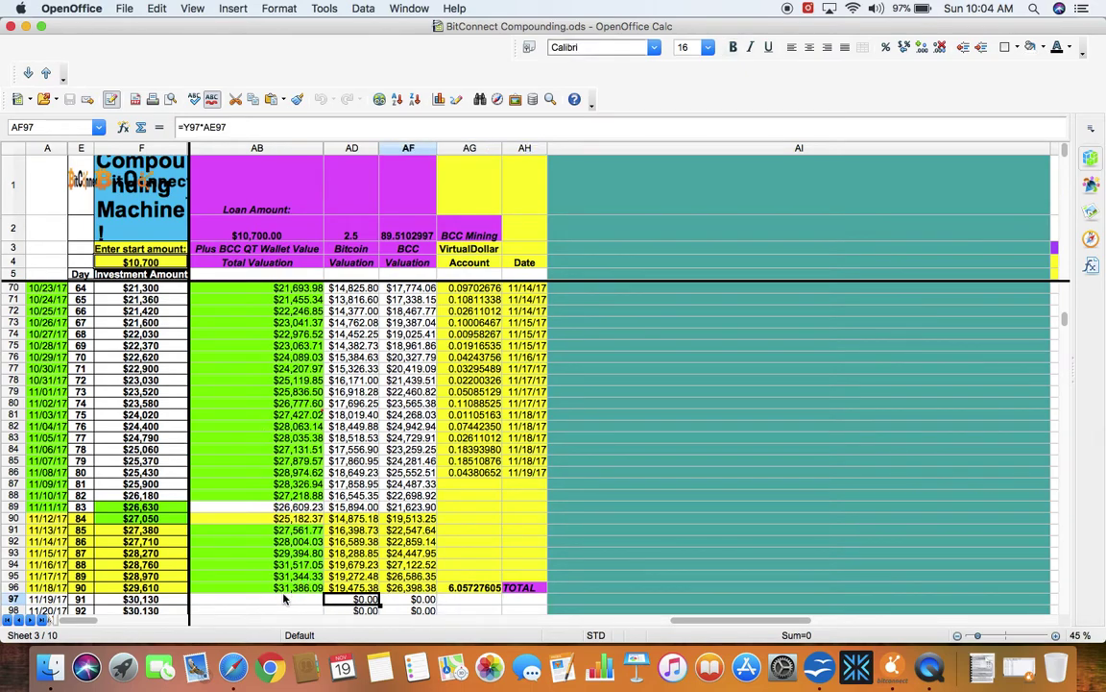
{"action": "key", "text": "Left"}
{"action": "key", "text": "Left"}
{"action": "key", "text": "Left"}
{"action": "key", "text": "Left"}
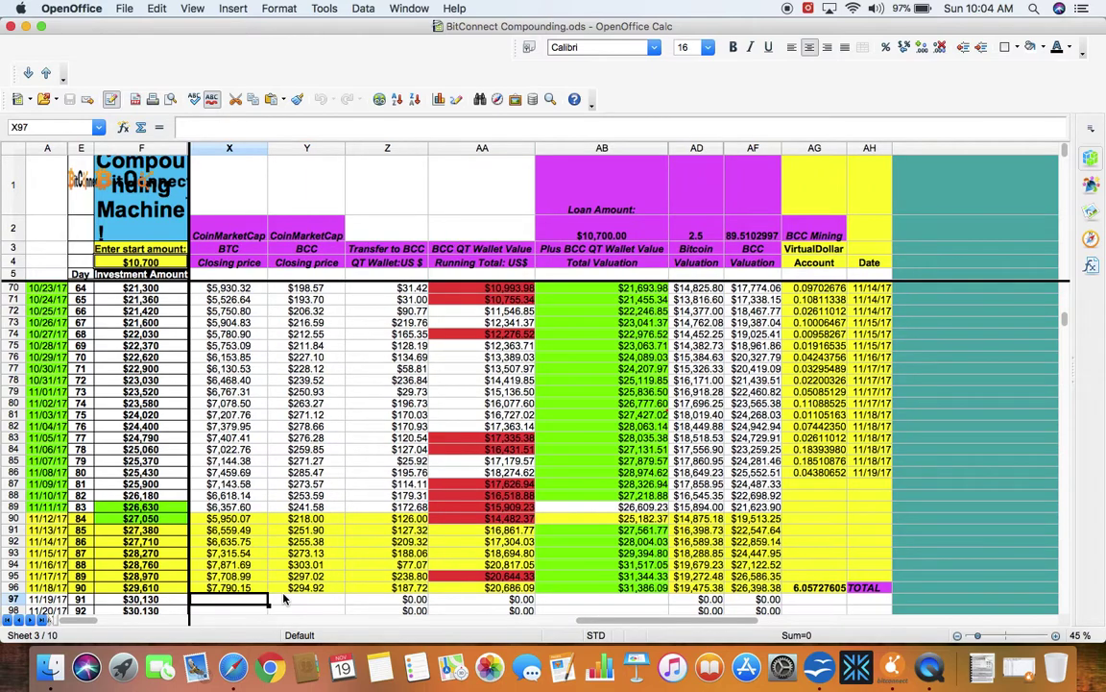
{"action": "key", "text": "Left"}
{"action": "key", "text": "Left"}
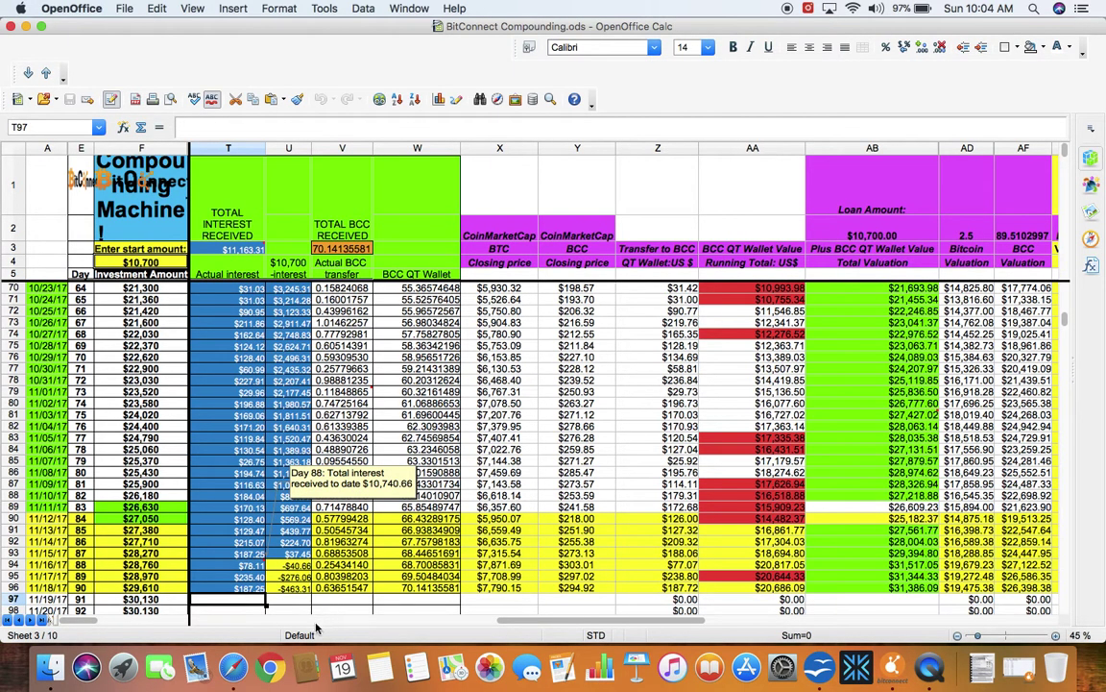
- Switch to Safari and open the ThoughtCo article on Zhangzi's Butterfly Dream from the search results
{"action": "left_click", "coordinate": [26, 27]}
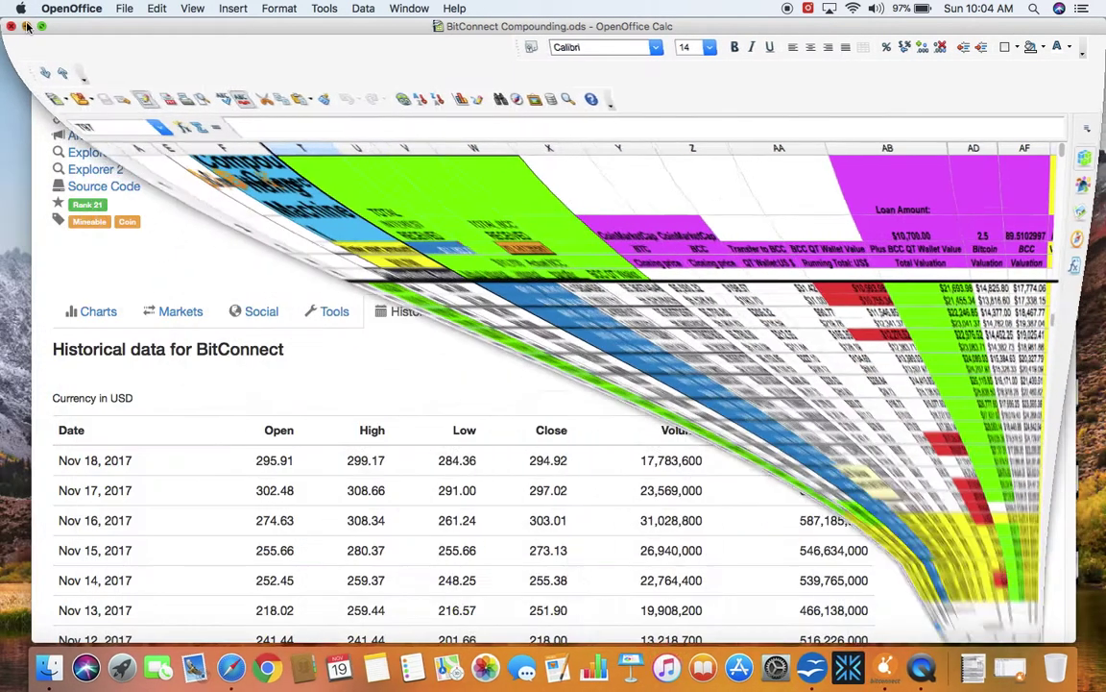
{"action": "left_click", "coordinate": [927, 57]}
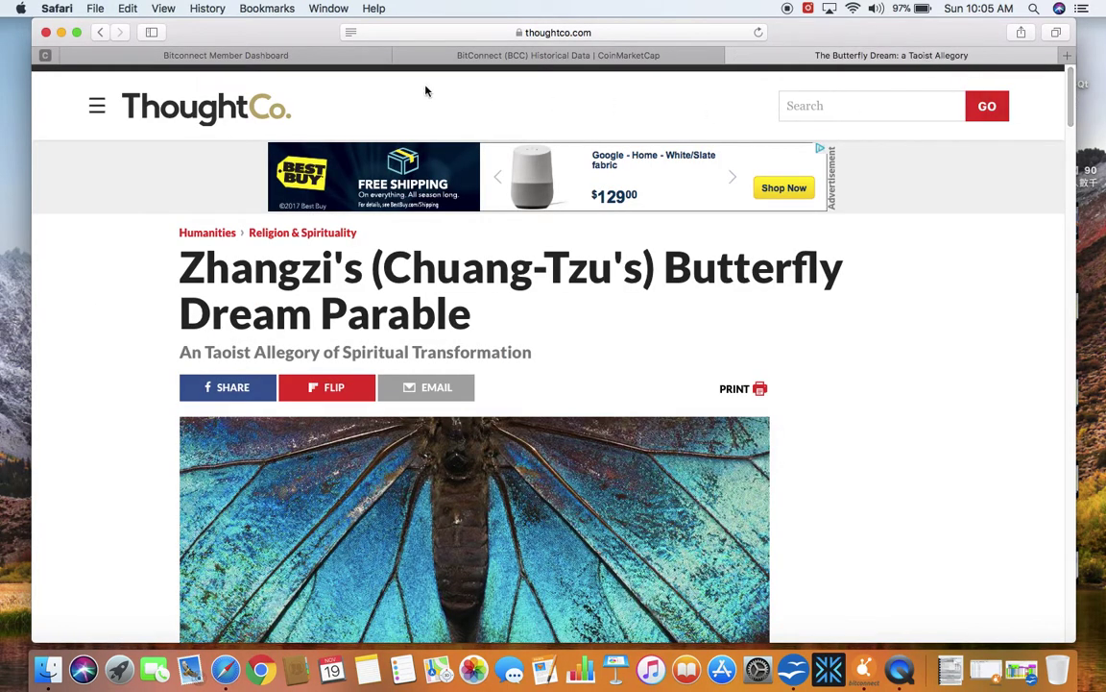
{"action": "left_click", "coordinate": [100, 32]}
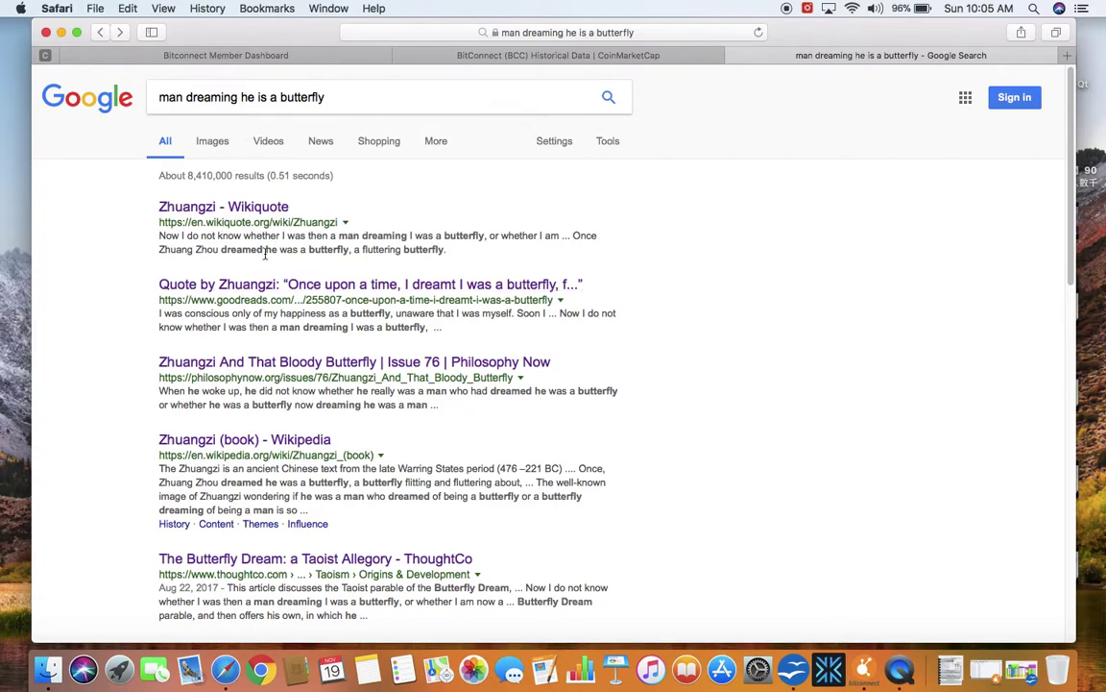
{"action": "left_click", "coordinate": [370, 558]}
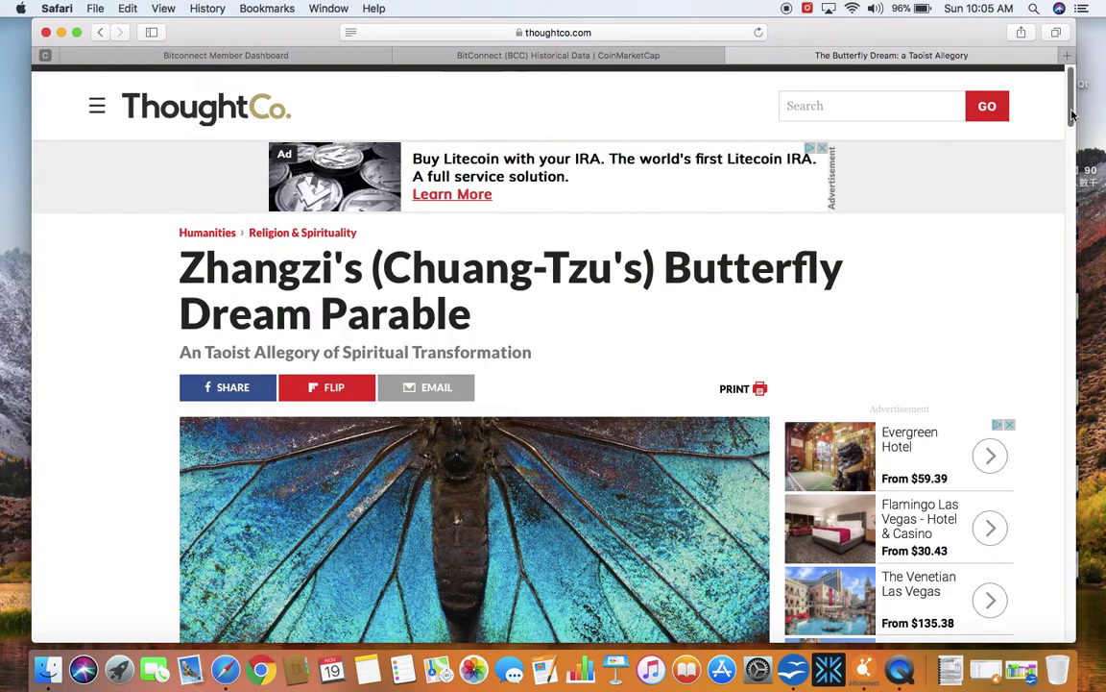
- Read down the ThoughtCo article, then bring back the BitConnect Compounding spreadsheet
{"action": "left_click_drag", "start_coordinate": [1069, 112], "coordinate": [1061, 188]}
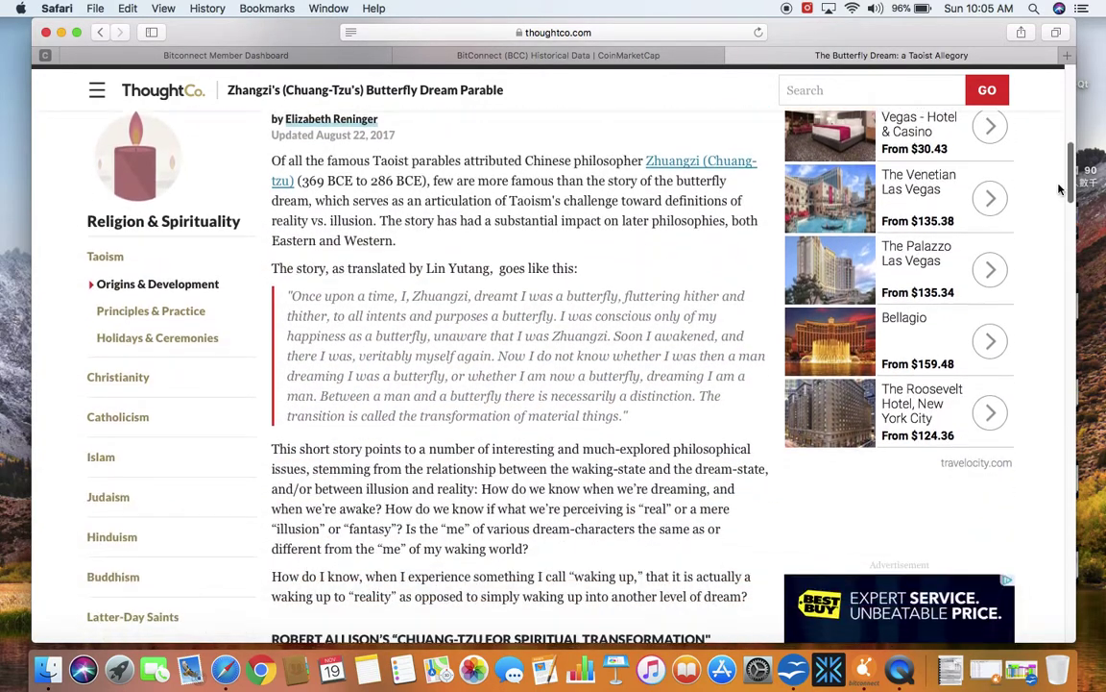
{"action": "scroll", "coordinate": [1060, 188], "scroll_direction": "down", "scroll_amount": 1}
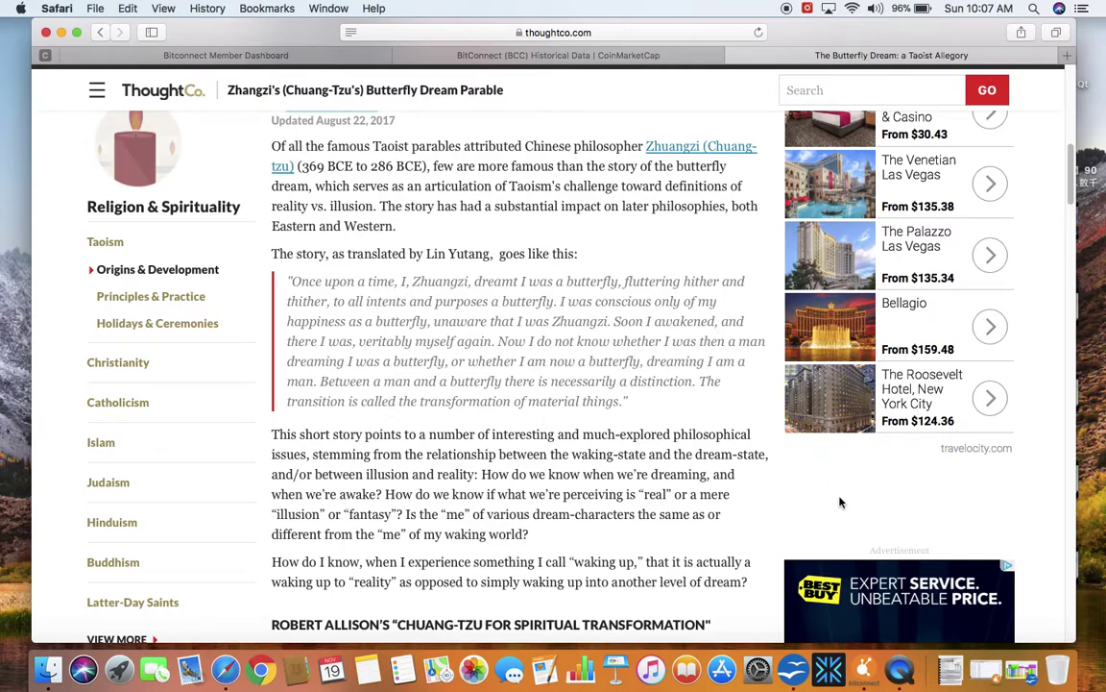
{"action": "left_click", "coordinate": [984, 670]}
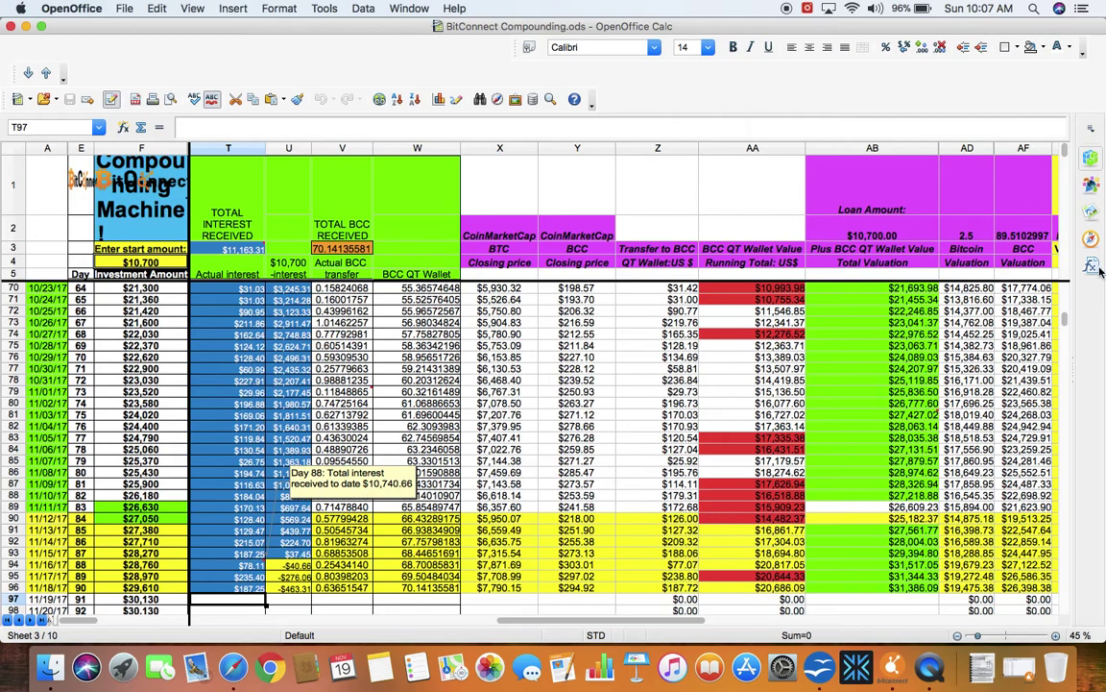
- Show rows 90–117, where the $30,130 investment rows after 11/18/17 have $0.00 valuations
{"action": "left_click_drag", "start_coordinate": [1065, 316], "coordinate": [1065, 334]}
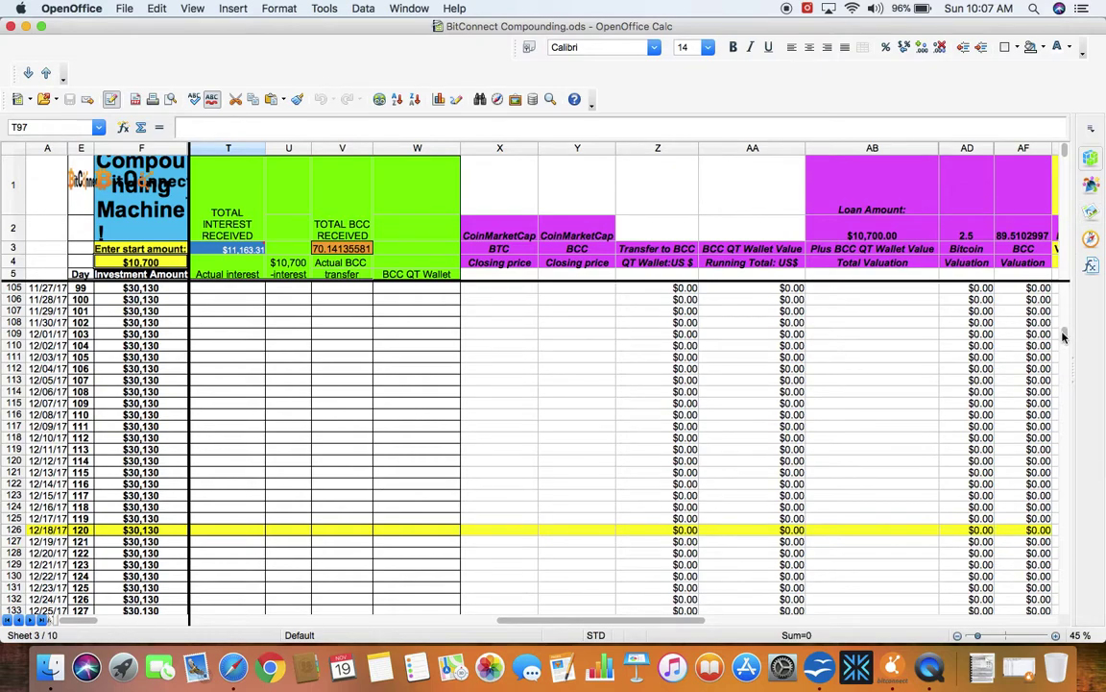
{"action": "scroll", "coordinate": [1057, 327], "scroll_direction": "up", "scroll_amount": 5}
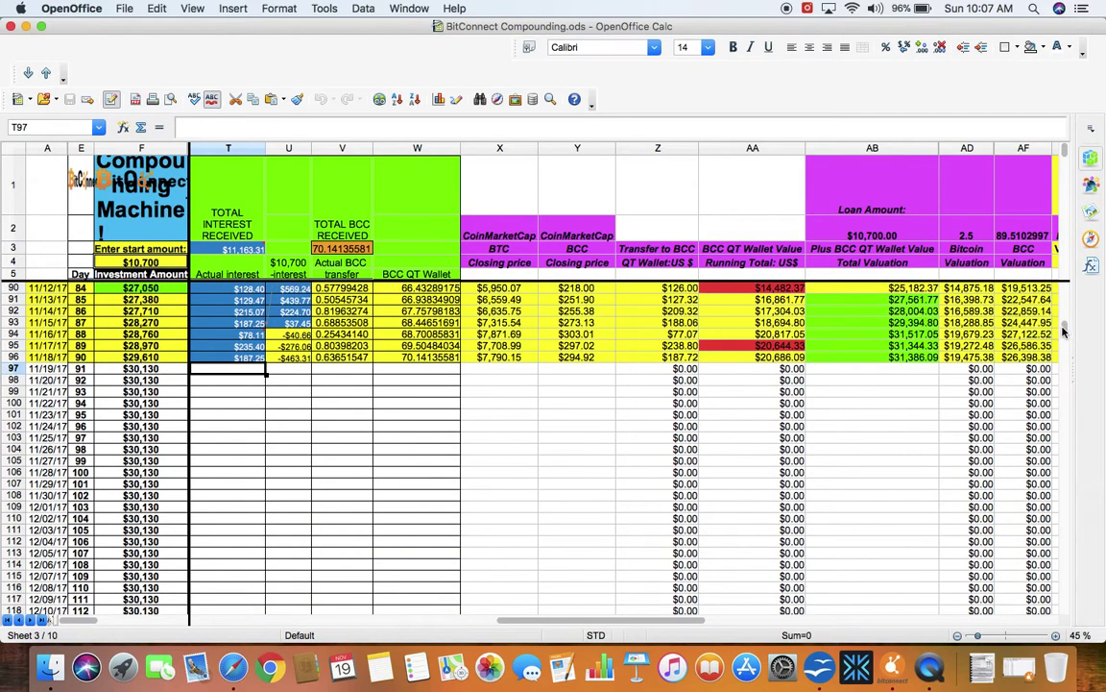